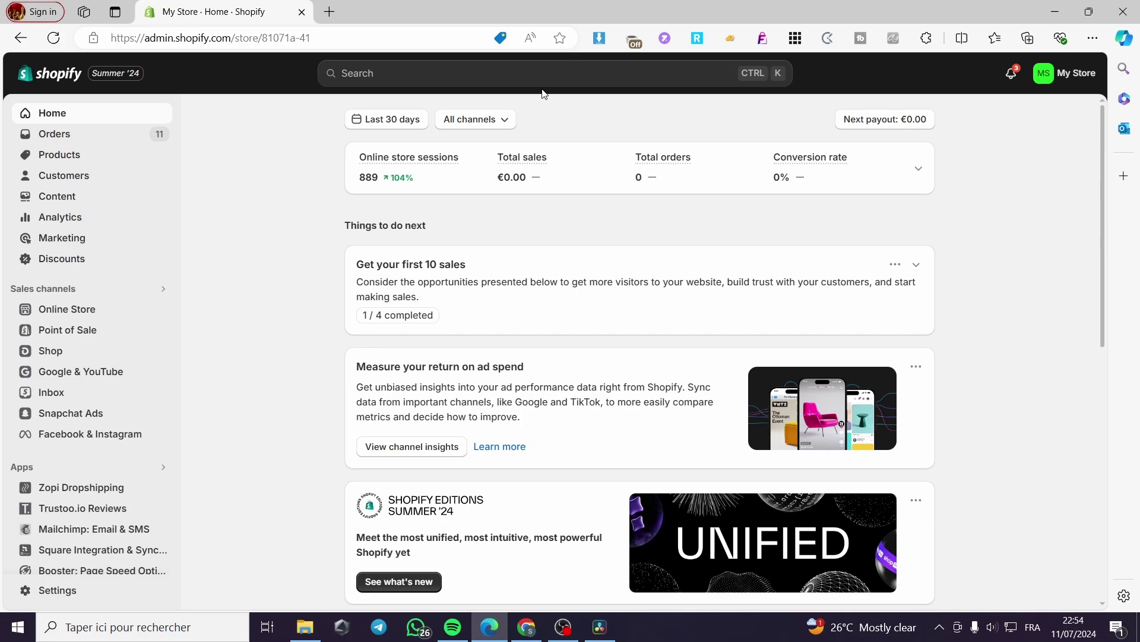
Enter 'pdf invoice' in the Shopify admin search bar, correcting the typos.
left_click(500, 81)
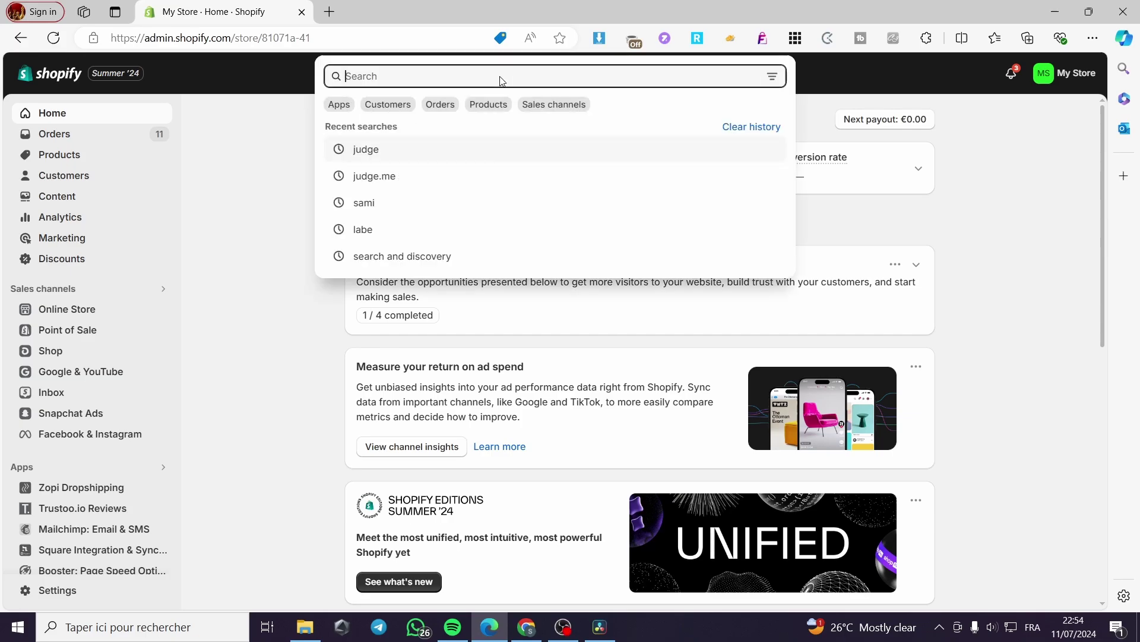
type("pf")
key("BackSpace")
type("df")
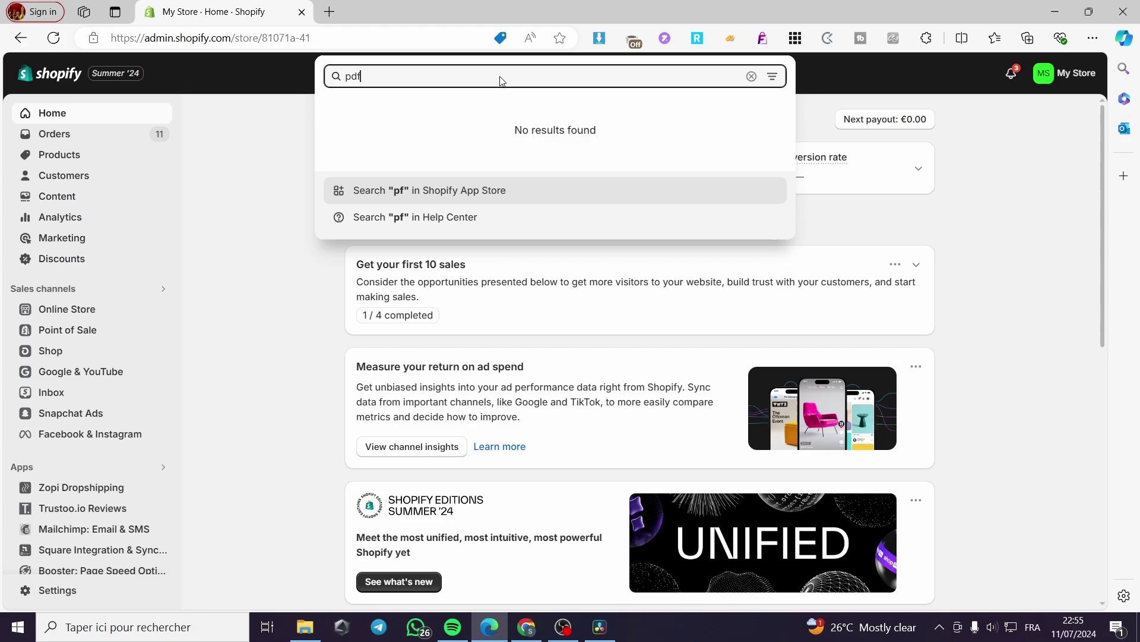
type(" invoices")
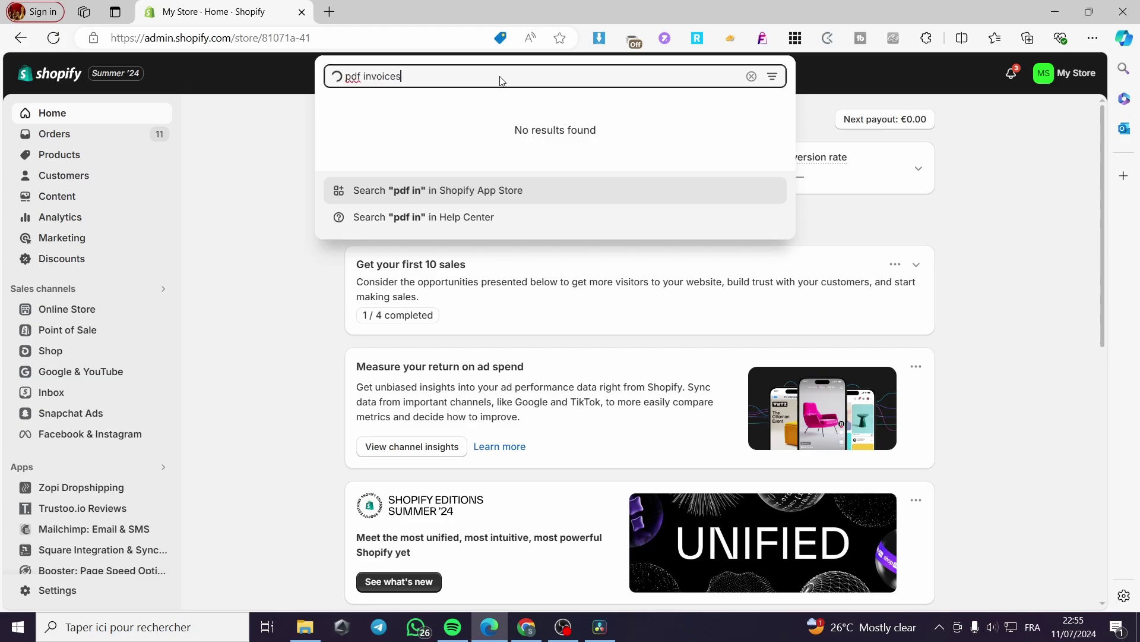
key("BackSpace")
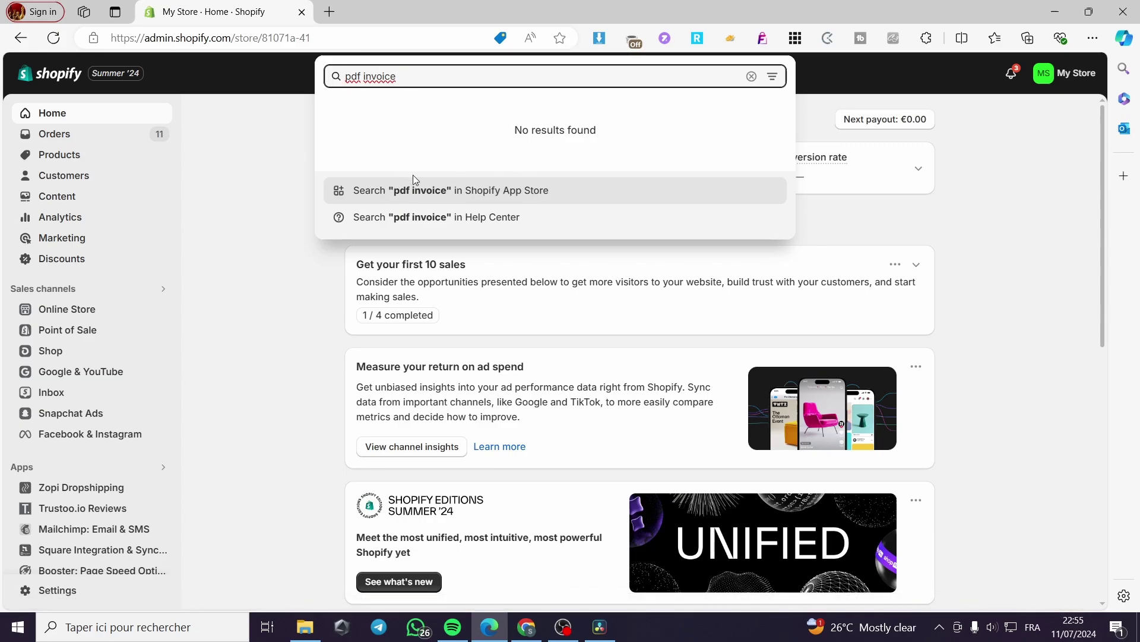
Search the Shopify App Store for 'pdf invoice' and browse the 180 app results.
left_click(499, 195)
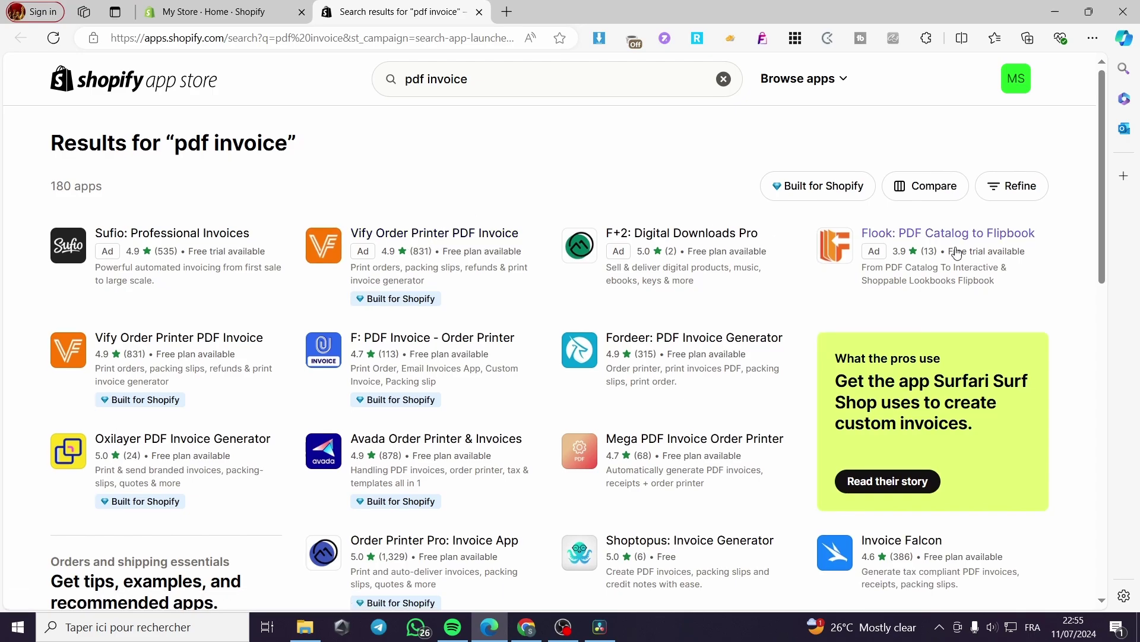
scroll(989, 236, "down", 3)
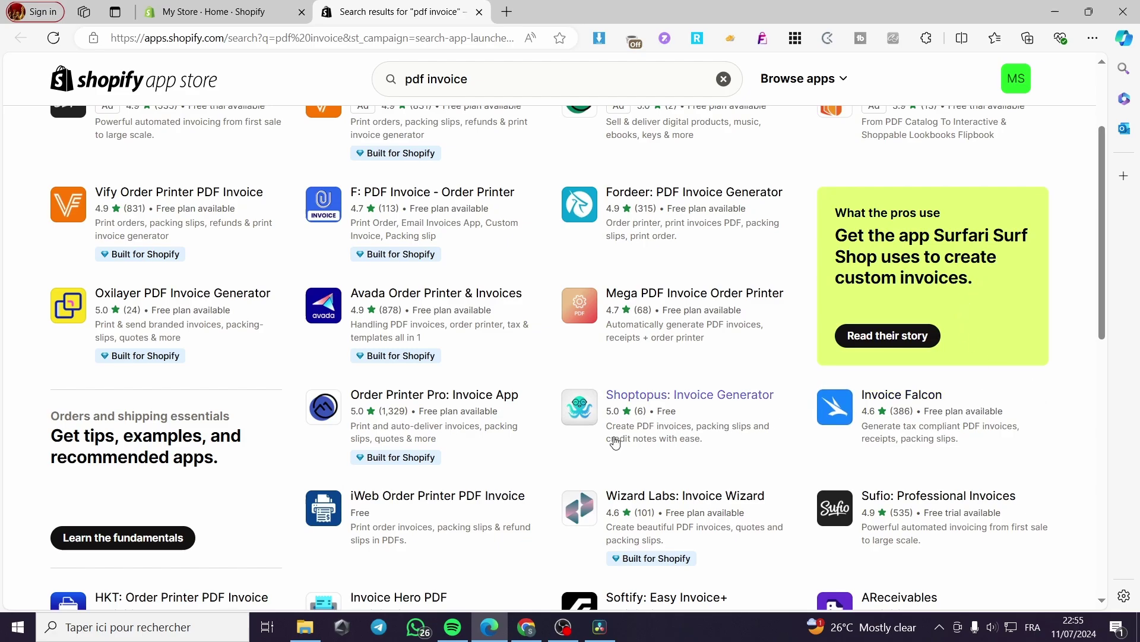
scroll(475, 414, "up", 1)
scroll(475, 415, "up", 1)
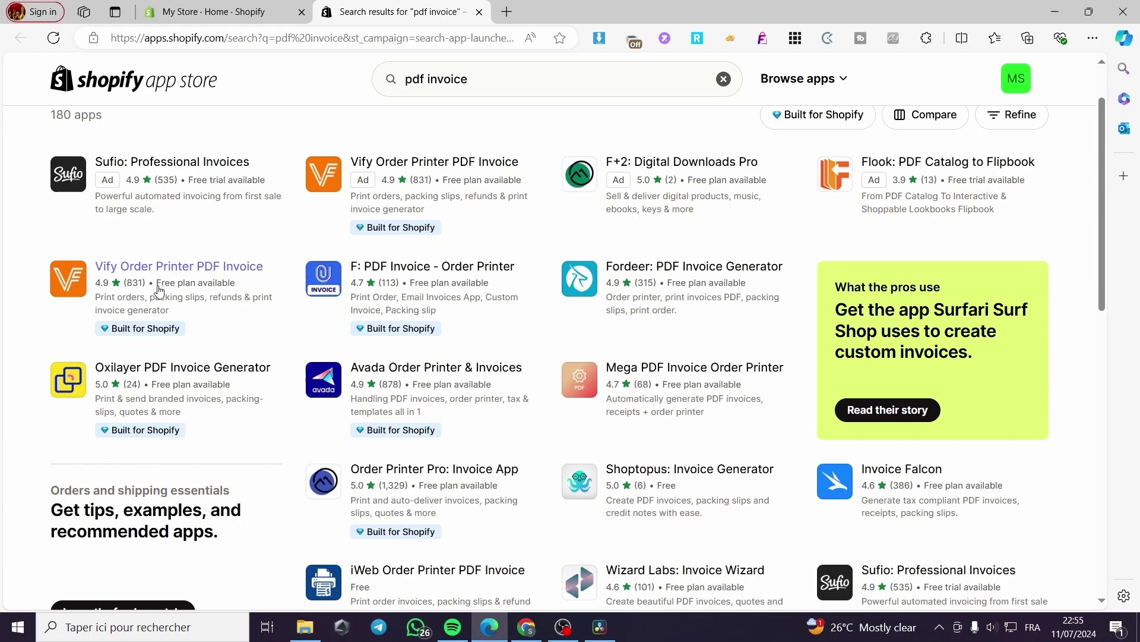
Open the Vify Order Printer PDF Invoice listing, review it and start the install.
left_click(224, 275)
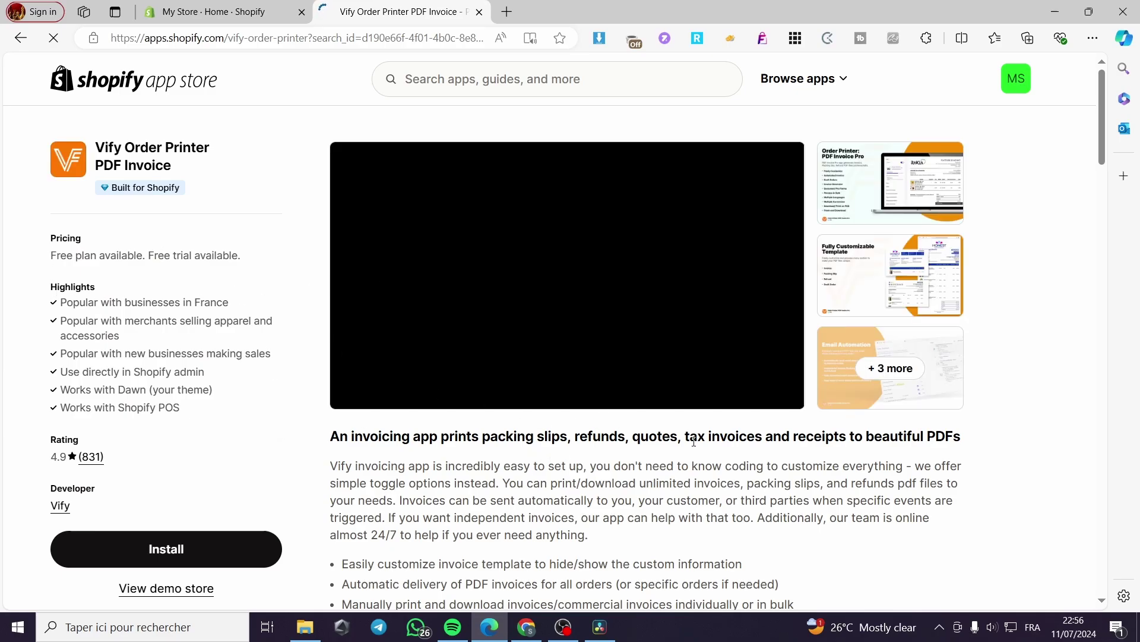
scroll(758, 458, "down", 2)
scroll(724, 381, "down", 2)
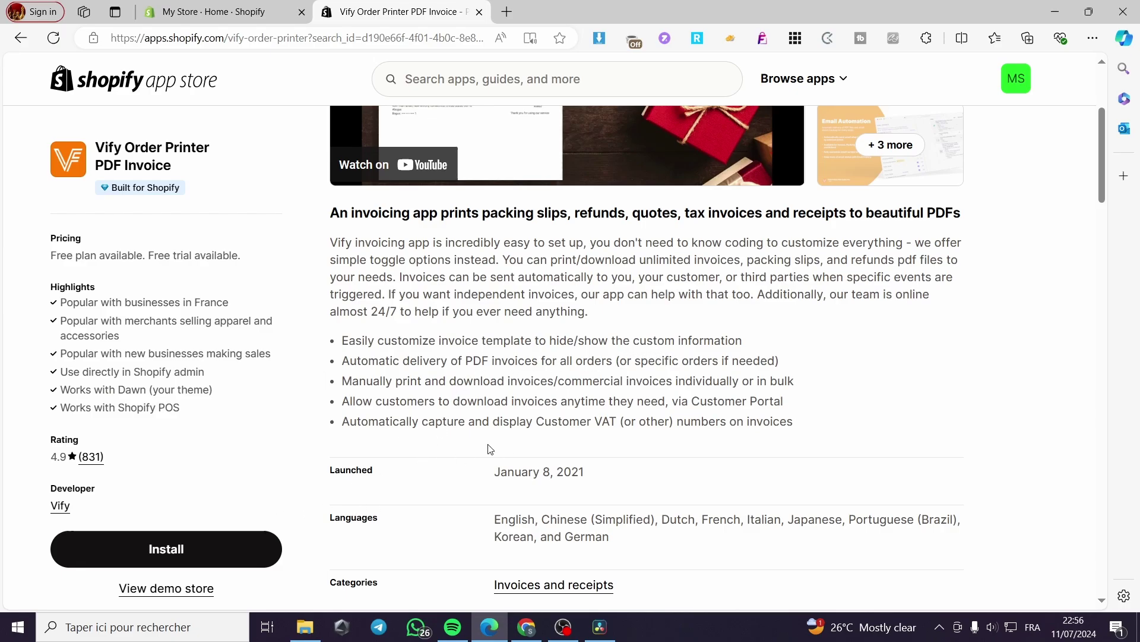
left_click(164, 558)
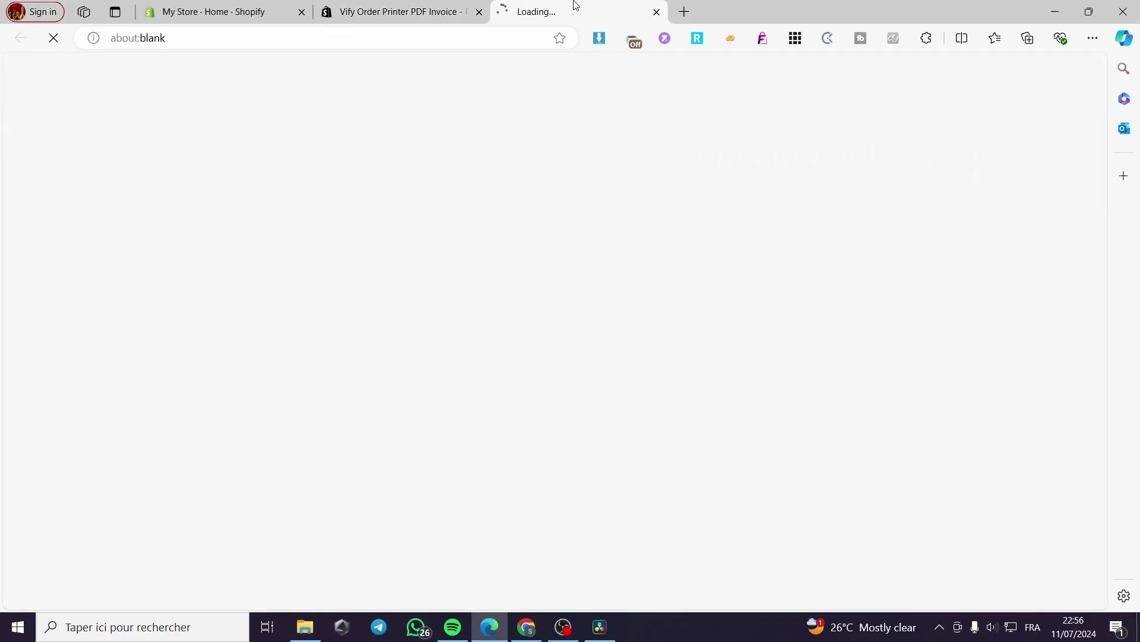
Close the blank loading tab and approve installing Vify Order Printer.
left_click(470, 12)
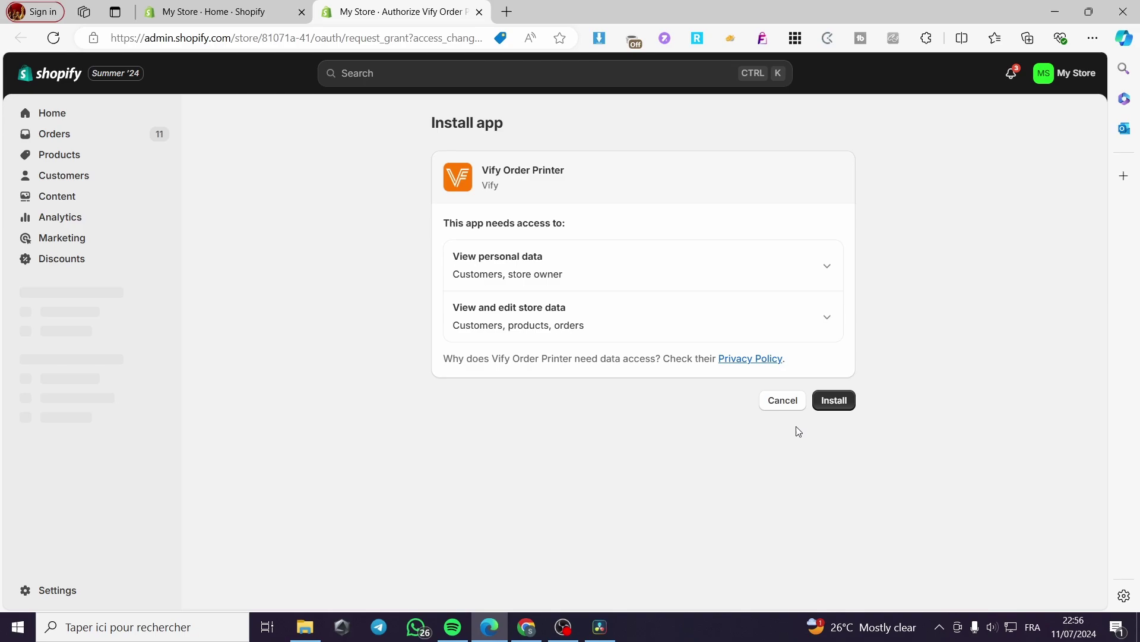
left_click(839, 401)
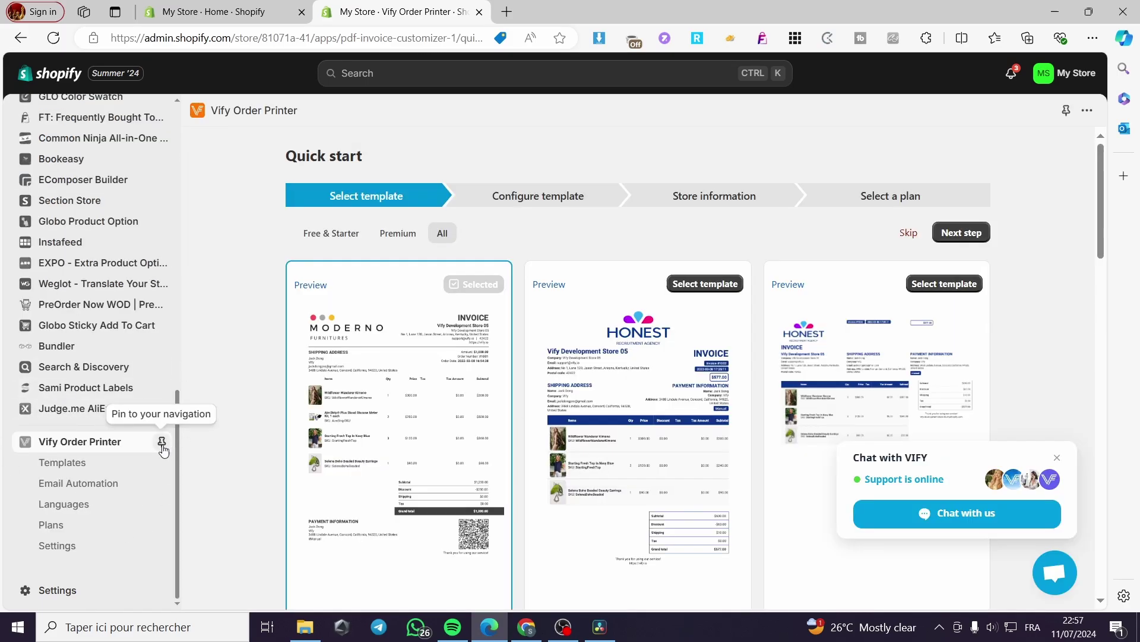
Pin Vify Order Printer to navigation, filter templates to Free & Starter, and close the chat popup.
left_click(162, 442)
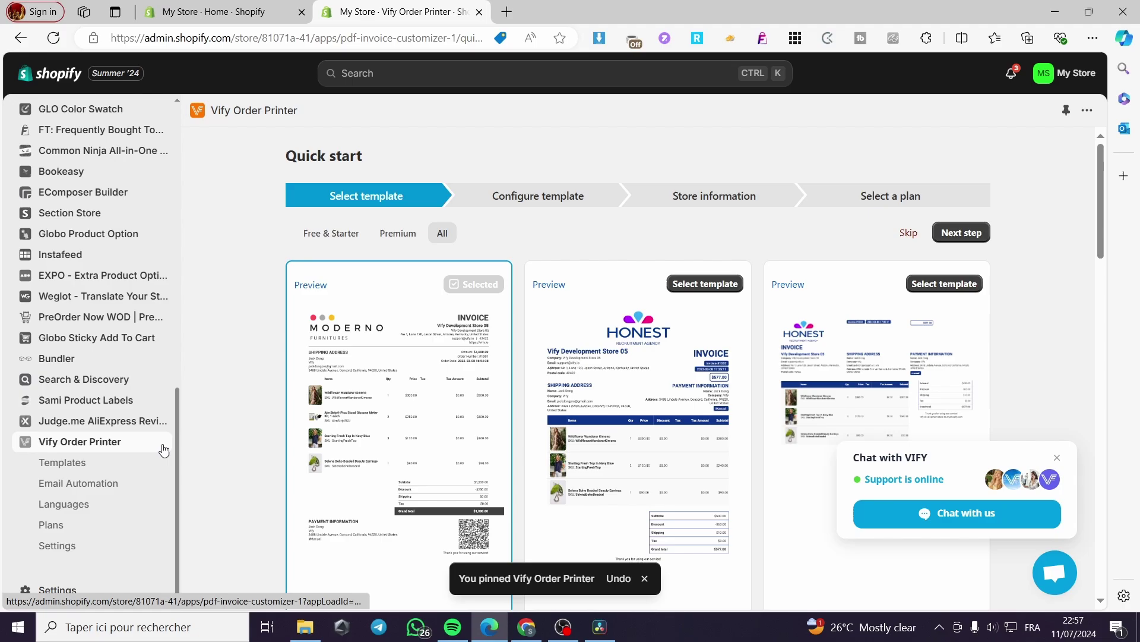
left_click(59, 456)
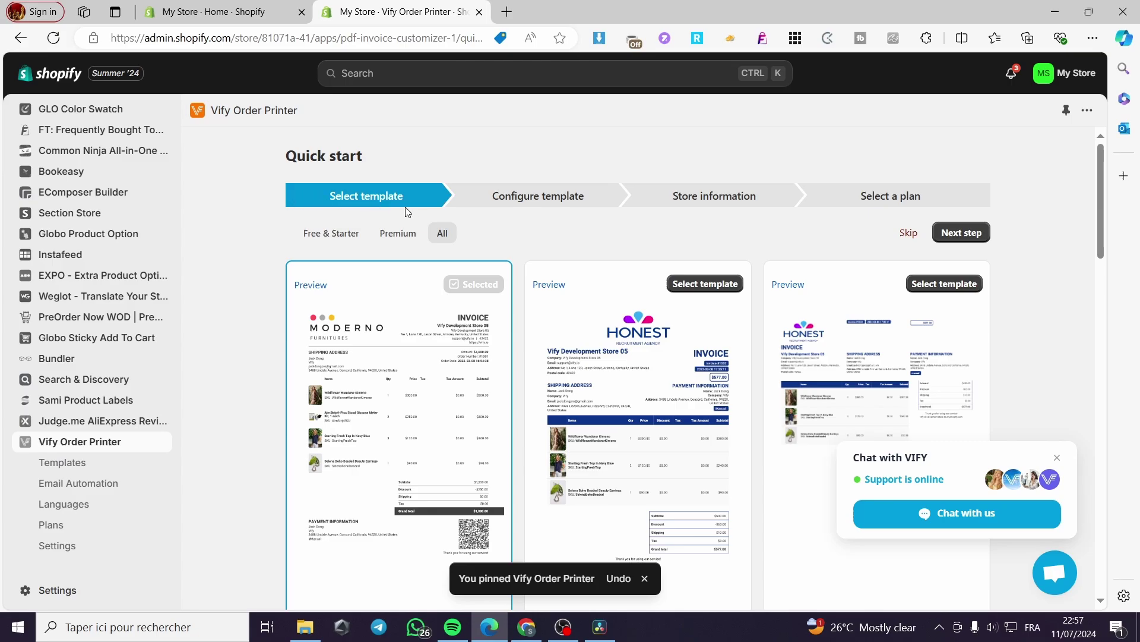
left_click(325, 241)
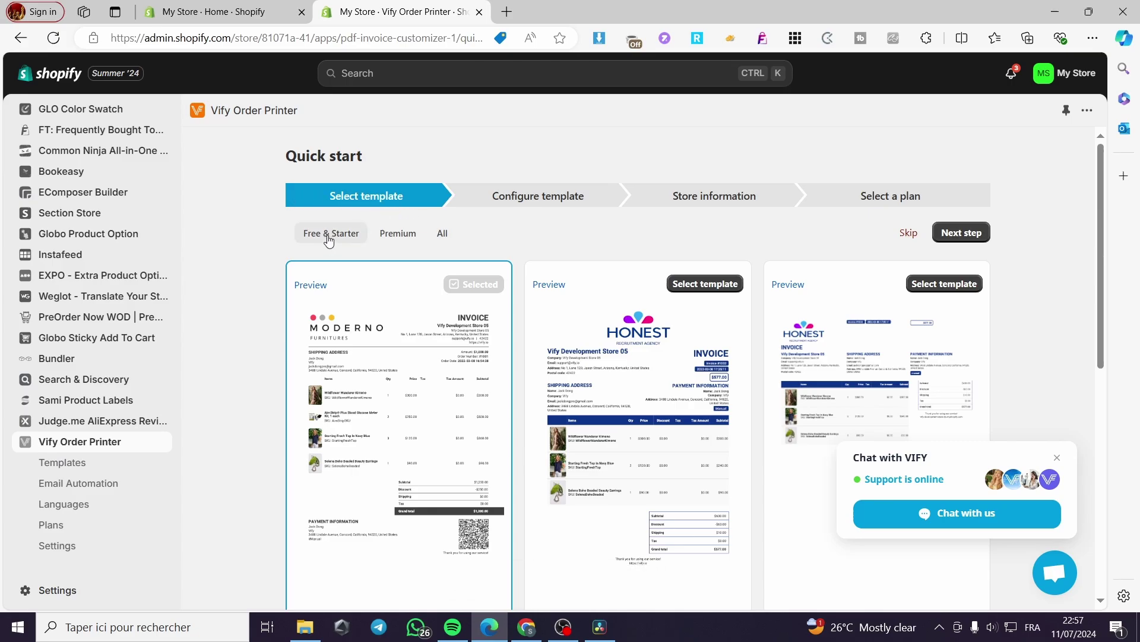
left_click(411, 240)
left_click(442, 234)
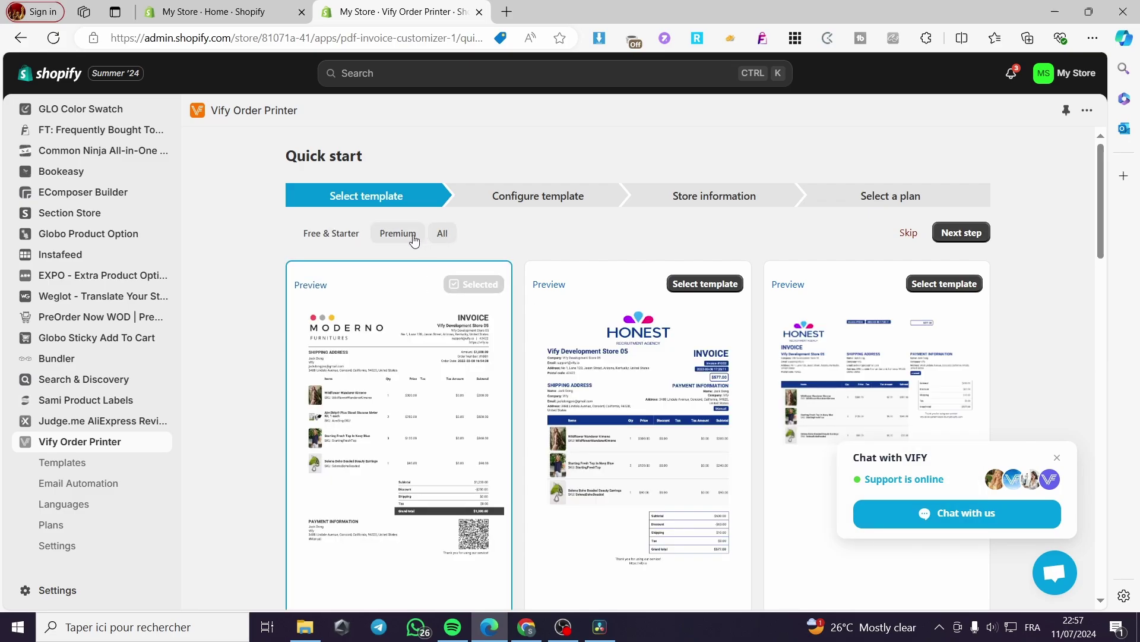
left_click(356, 244)
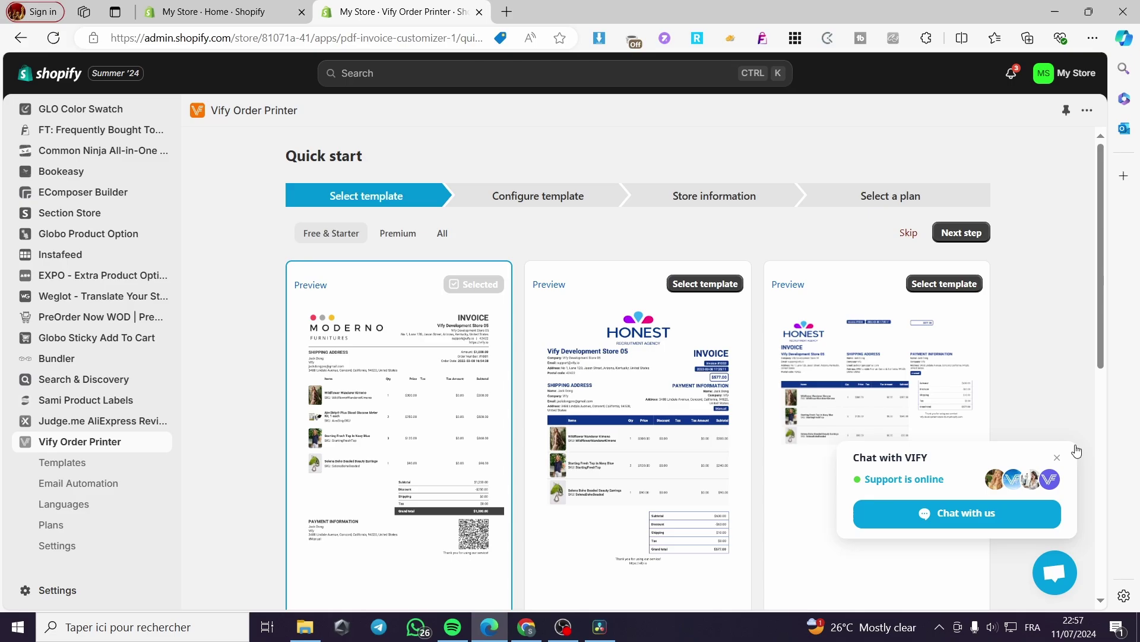
left_click(1057, 457)
scroll(969, 375, "down", 2)
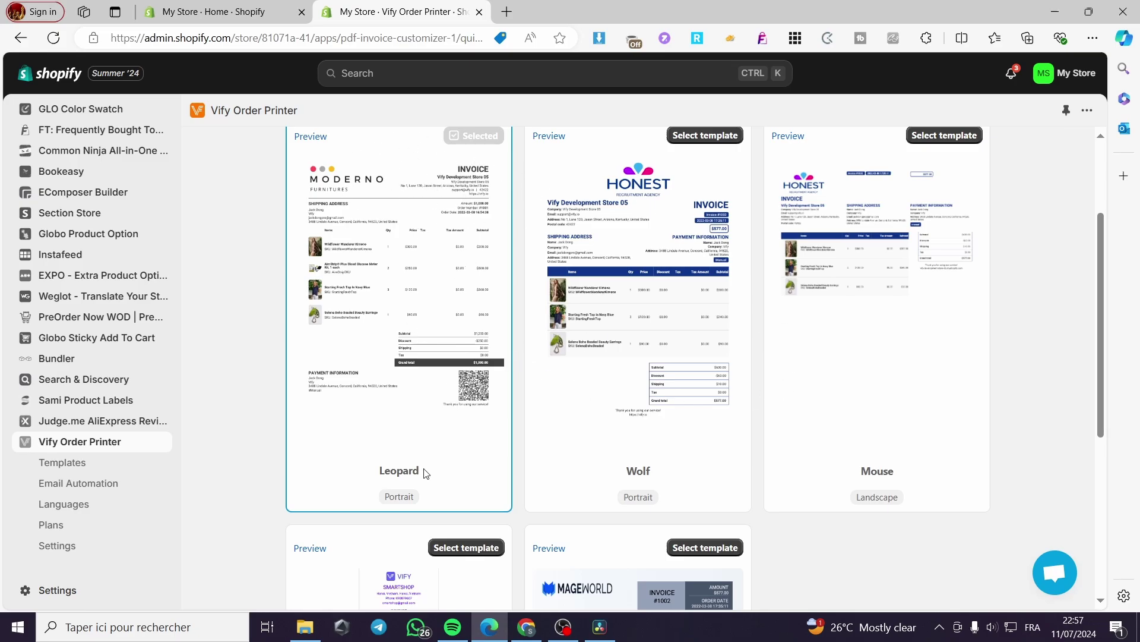
left_click(310, 136)
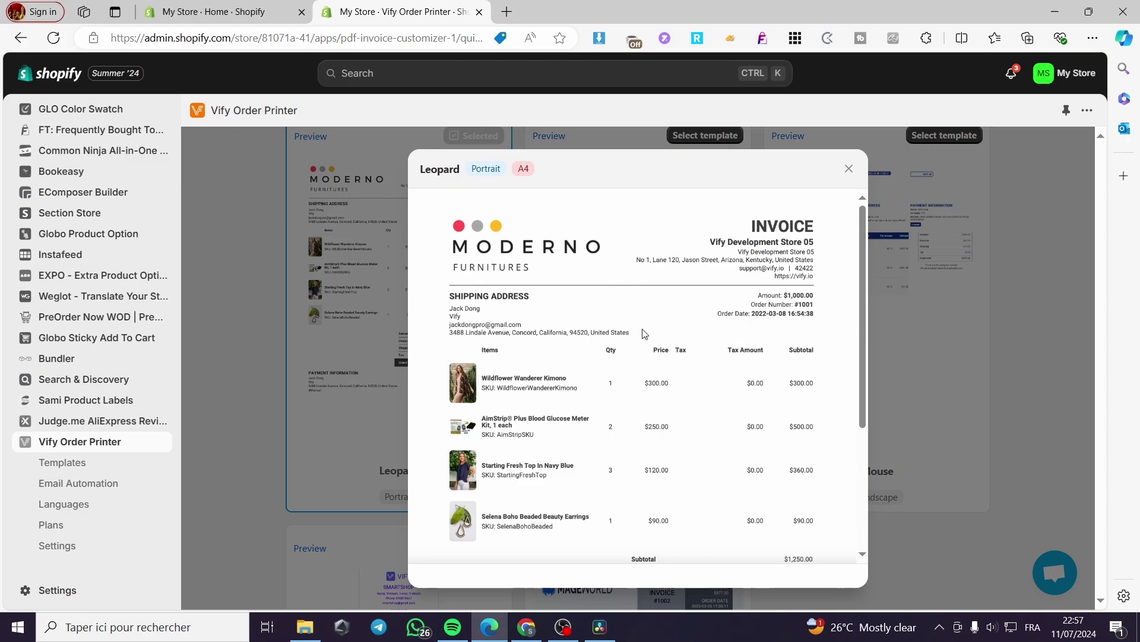
scroll(626, 338, "down", 3)
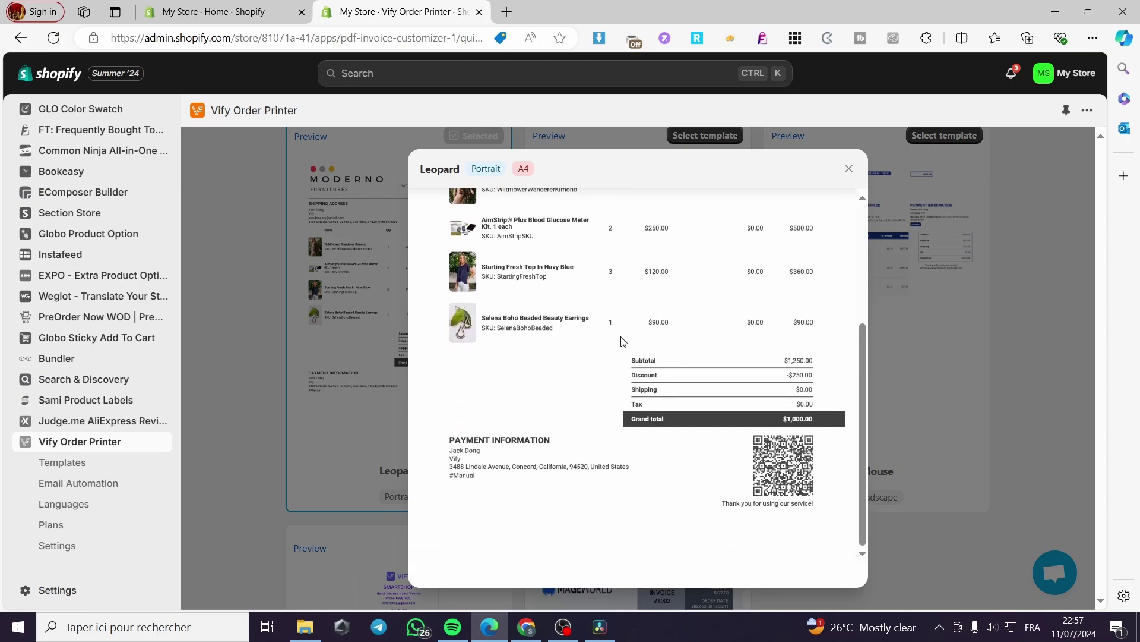
scroll(620, 338, "up", 3)
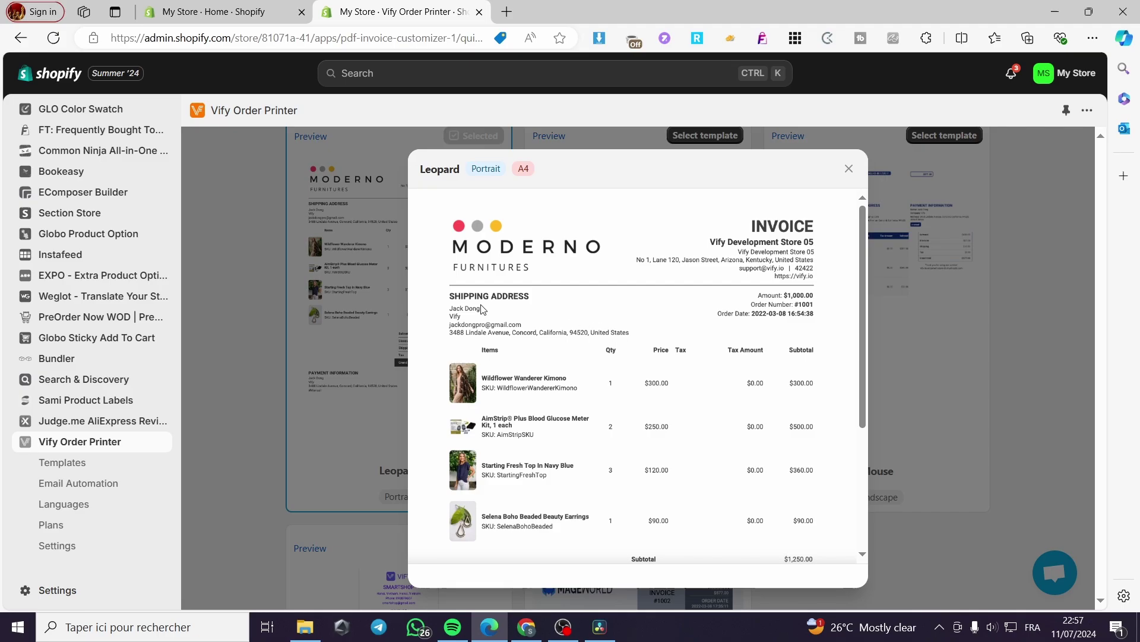
scroll(784, 386, "down", 1)
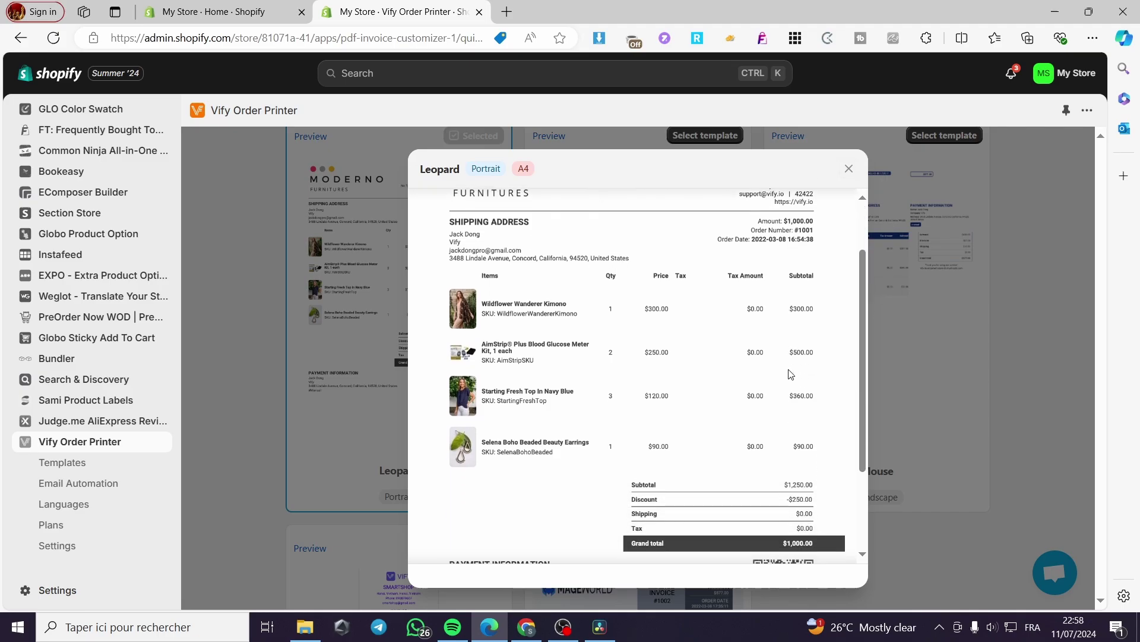
scroll(790, 373, "down", 2)
scroll(741, 428, "up", 3)
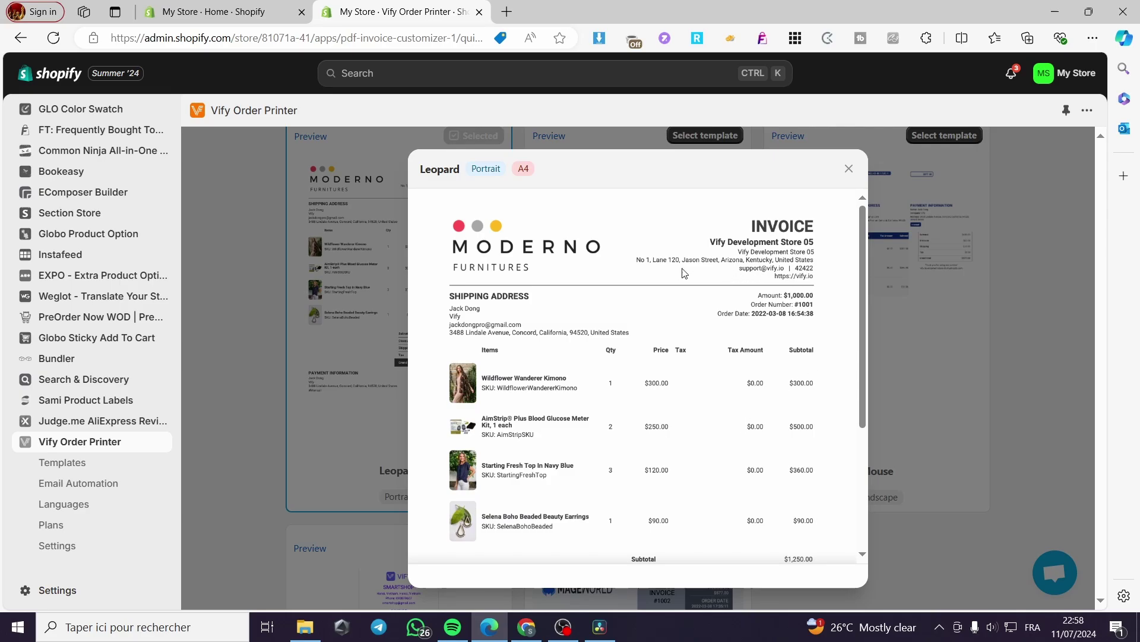
left_click(848, 169)
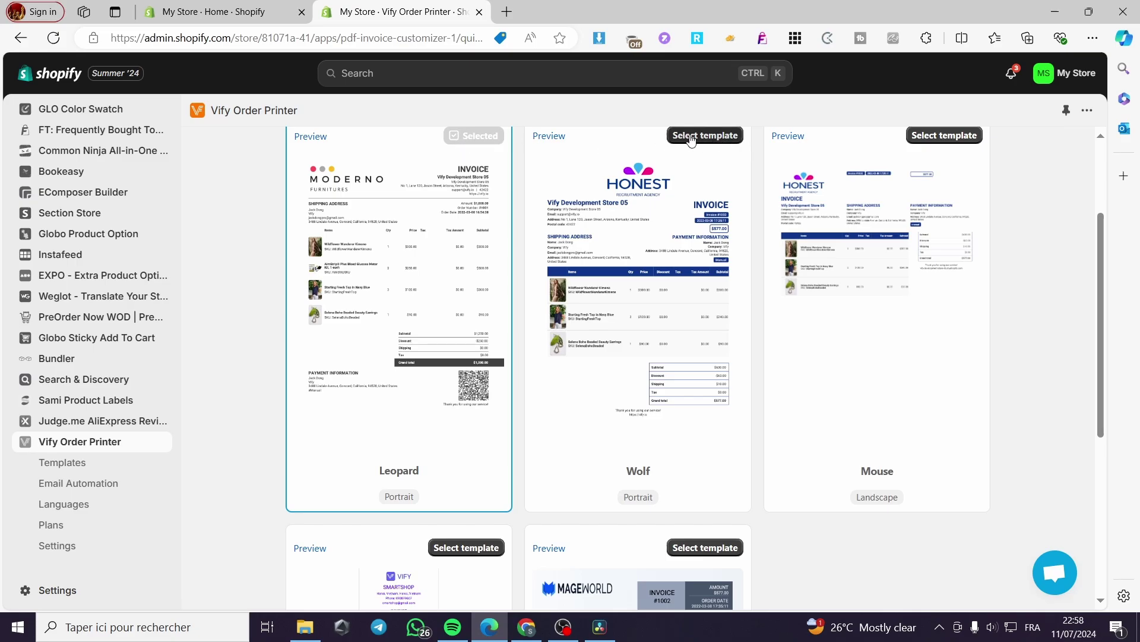
Scroll up and down through the invoice template grid to review the templates.
scroll(926, 359, "down", 2)
scroll(911, 349, "up", 2)
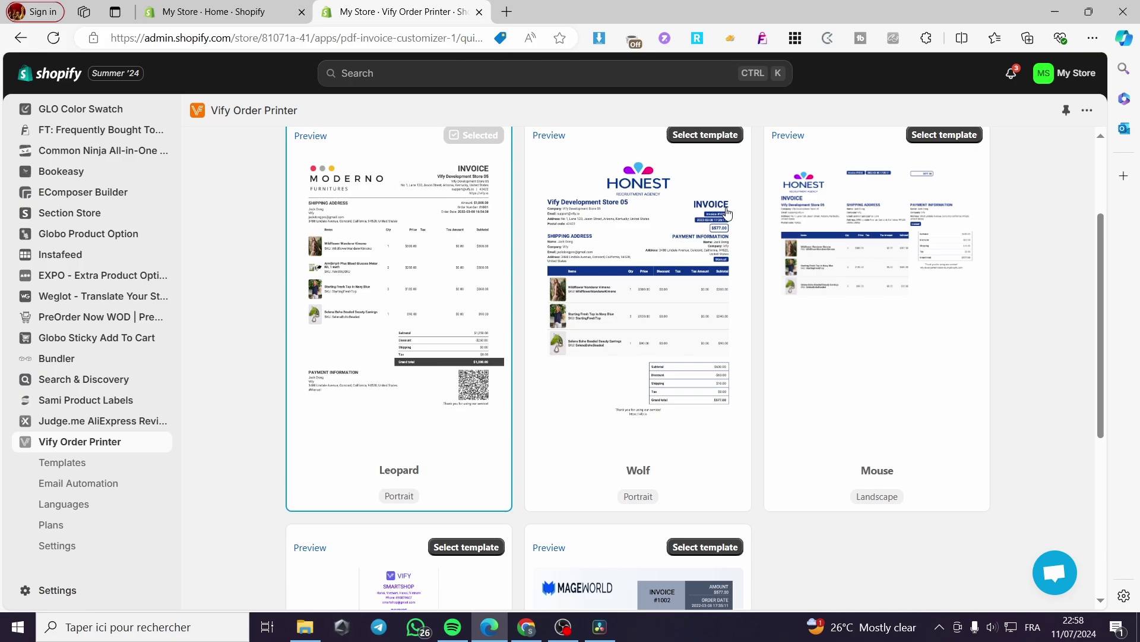
scroll(613, 295, "down", 3)
scroll(837, 468, "up", 5)
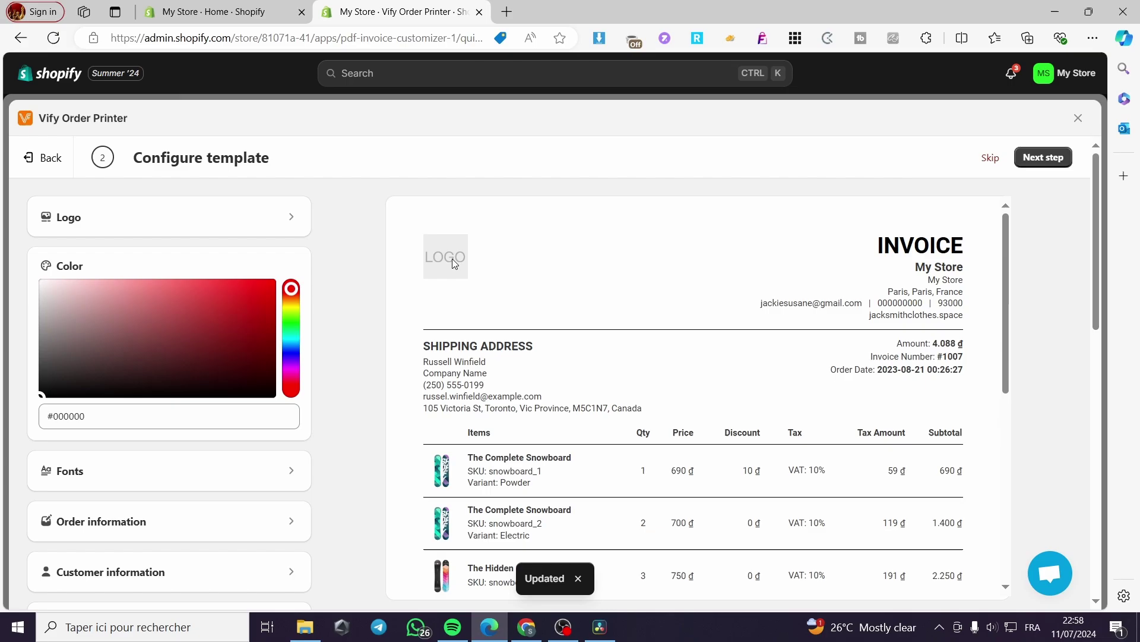
Upload the Black_Illustrated_Coffee PNG from Downloads as the invoice logo.
left_click(289, 217)
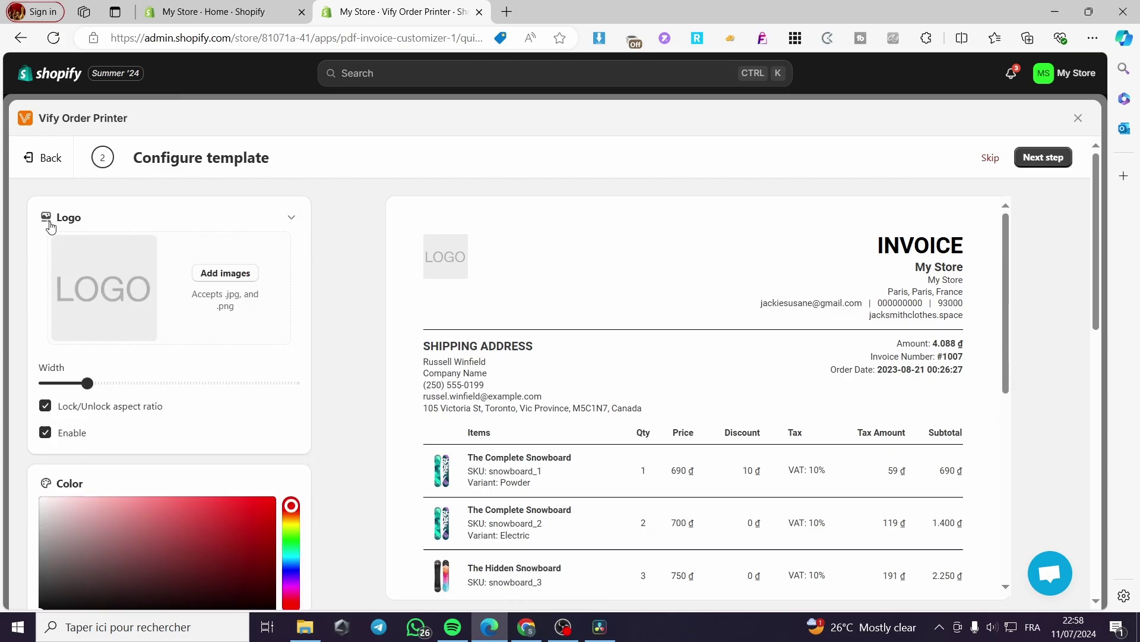
left_click(226, 277)
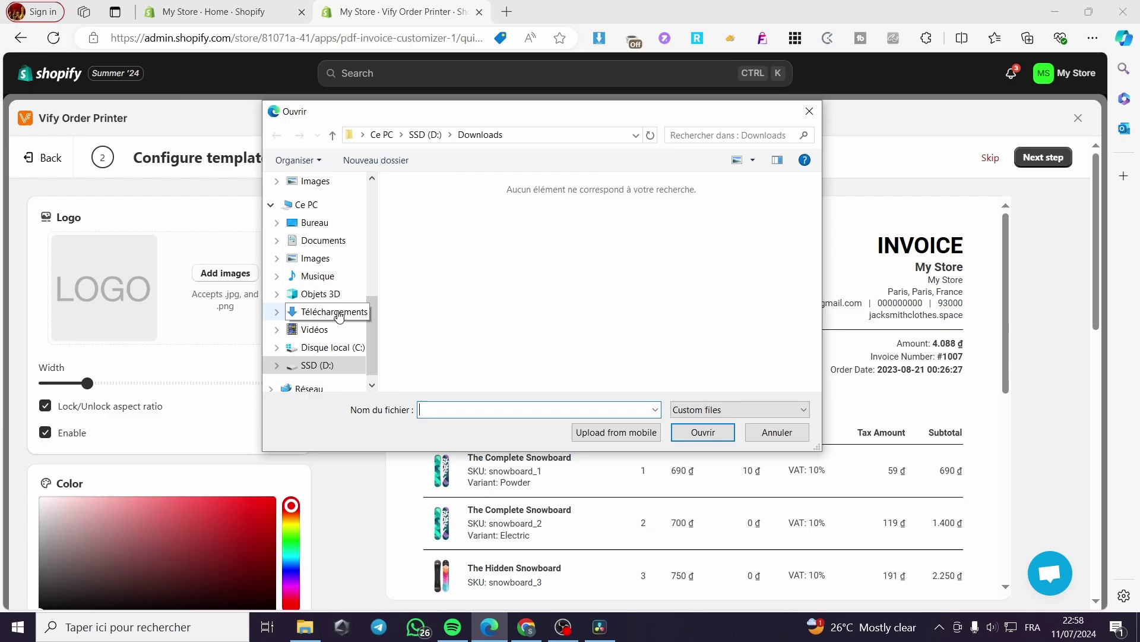
left_click(363, 313)
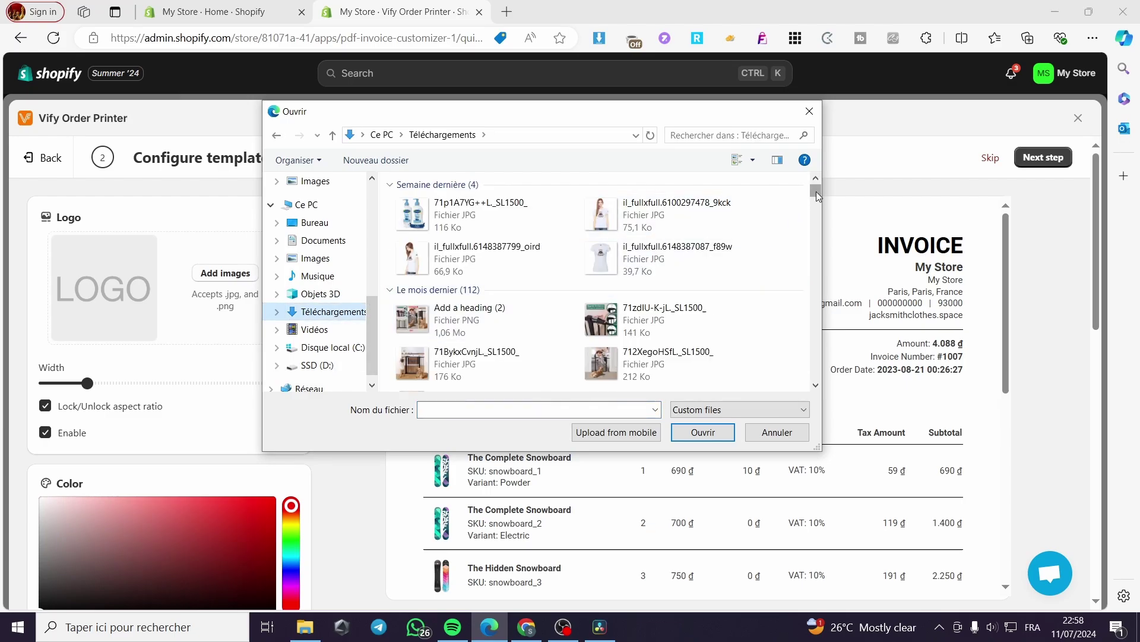
left_click_drag(816, 192, 823, 280)
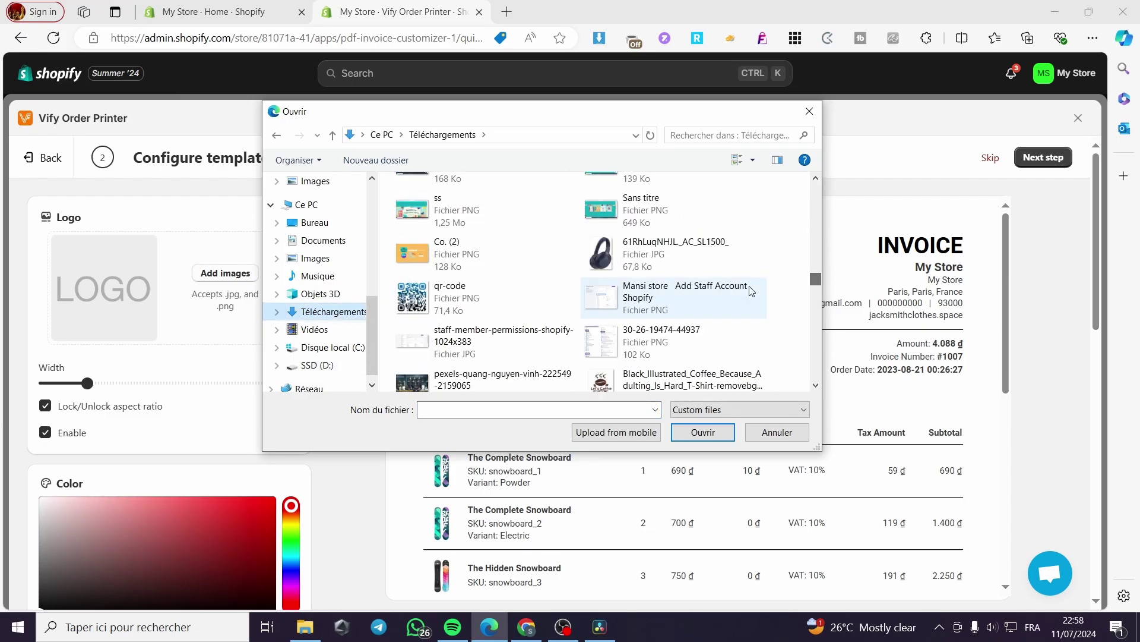
scroll(698, 300, "down", 2)
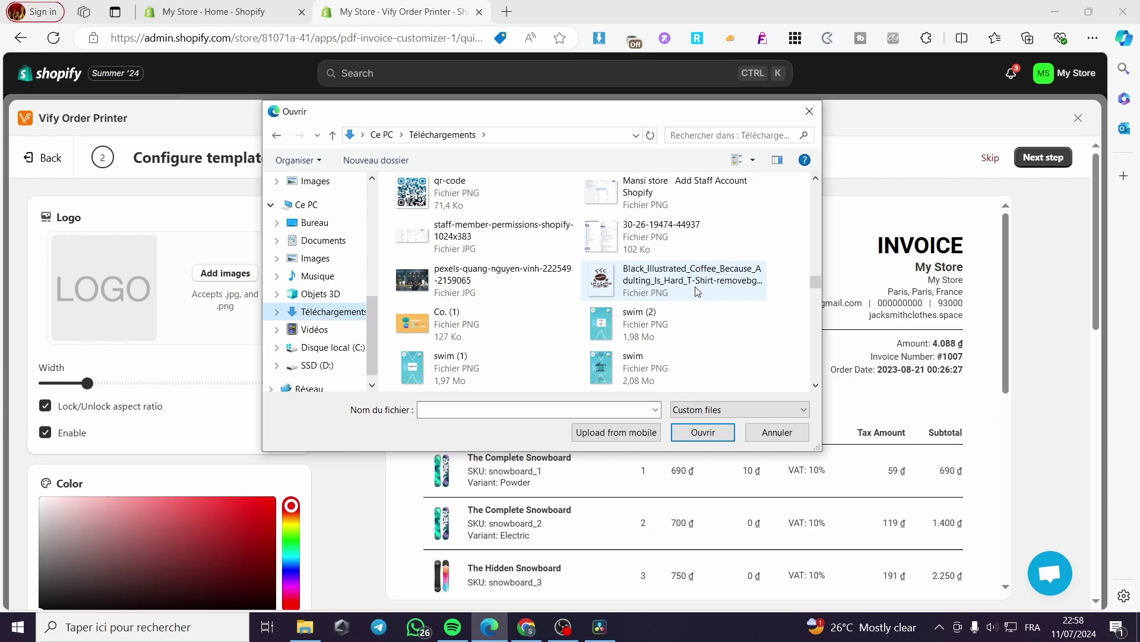
left_click(698, 291)
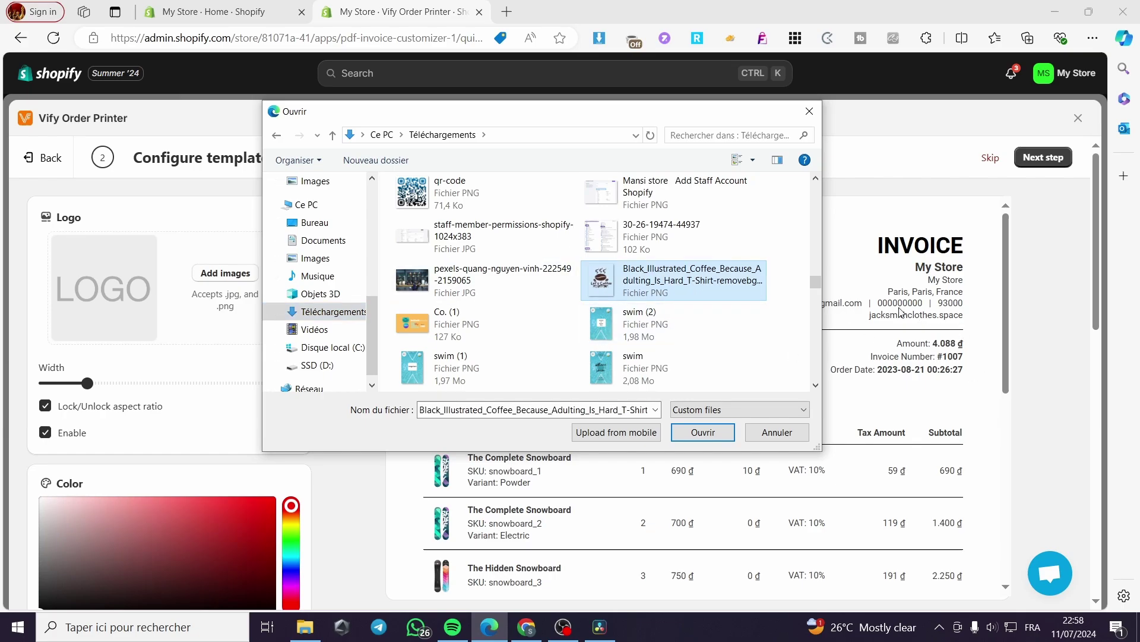
left_click(705, 431)
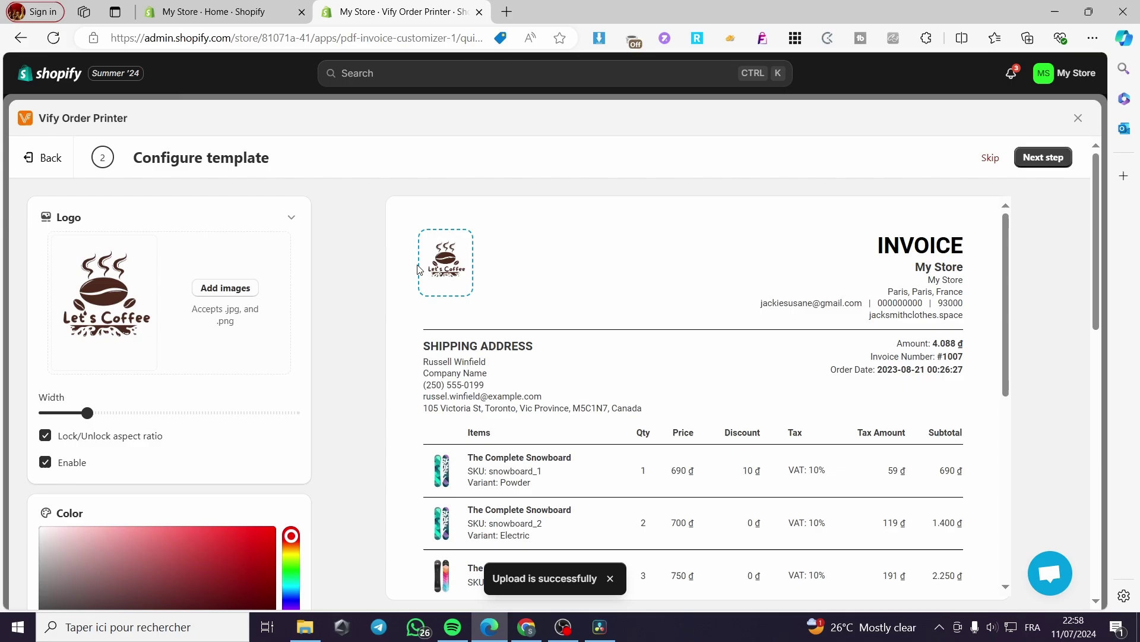
Resize the logo with the Width slider and toggle Enable off and back on.
left_click_drag(88, 413, 118, 413)
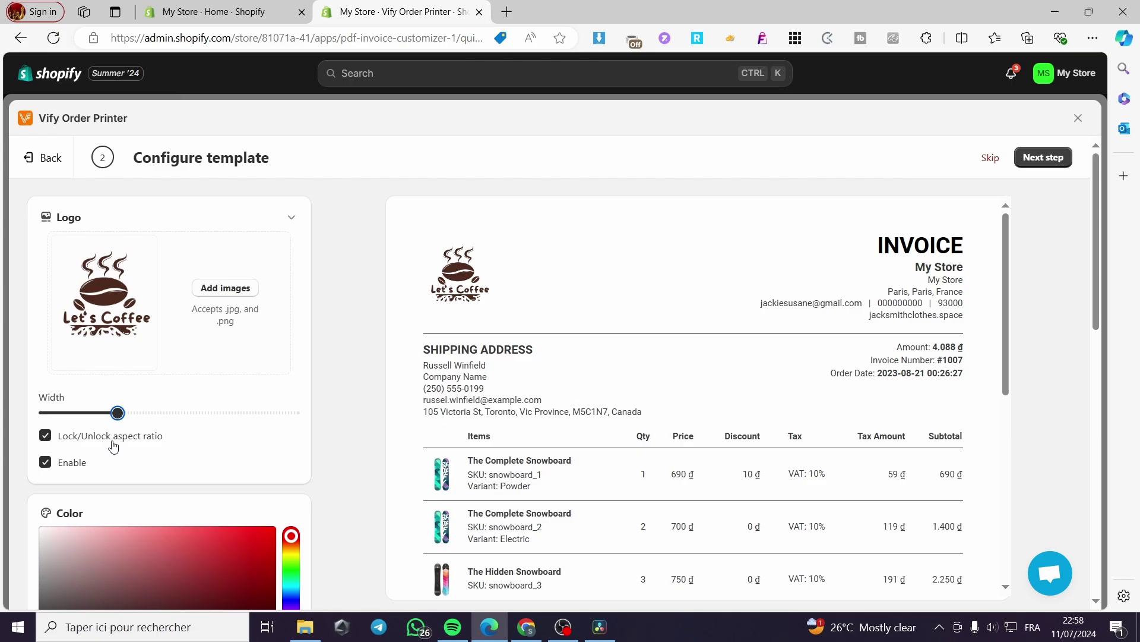
left_click(46, 467)
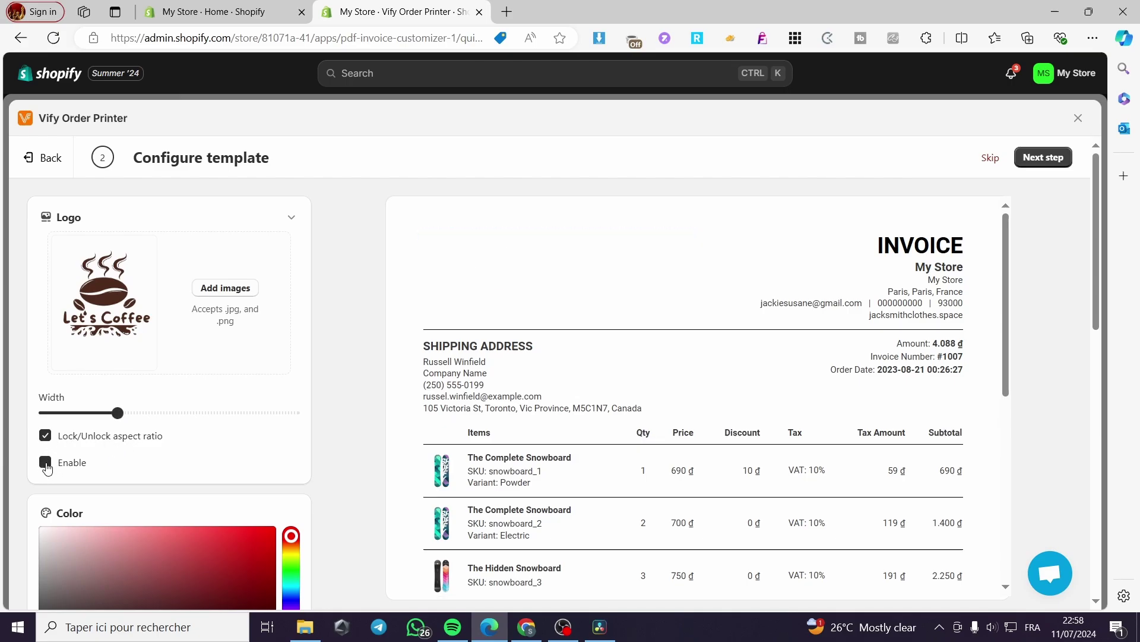
left_click(45, 467)
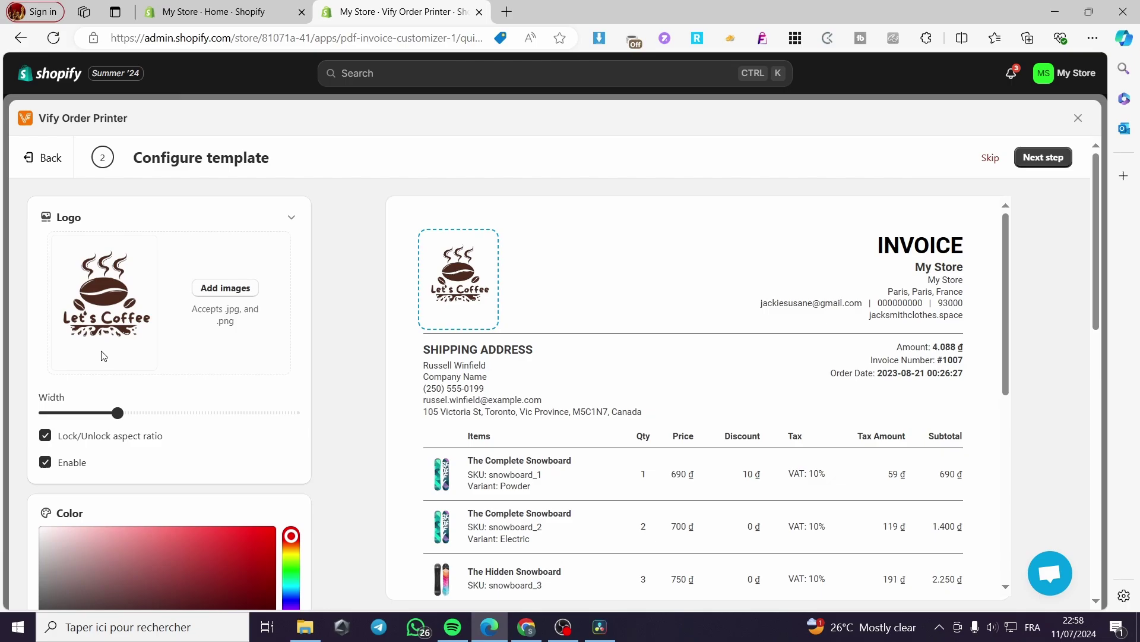
scroll(103, 357, "down", 3)
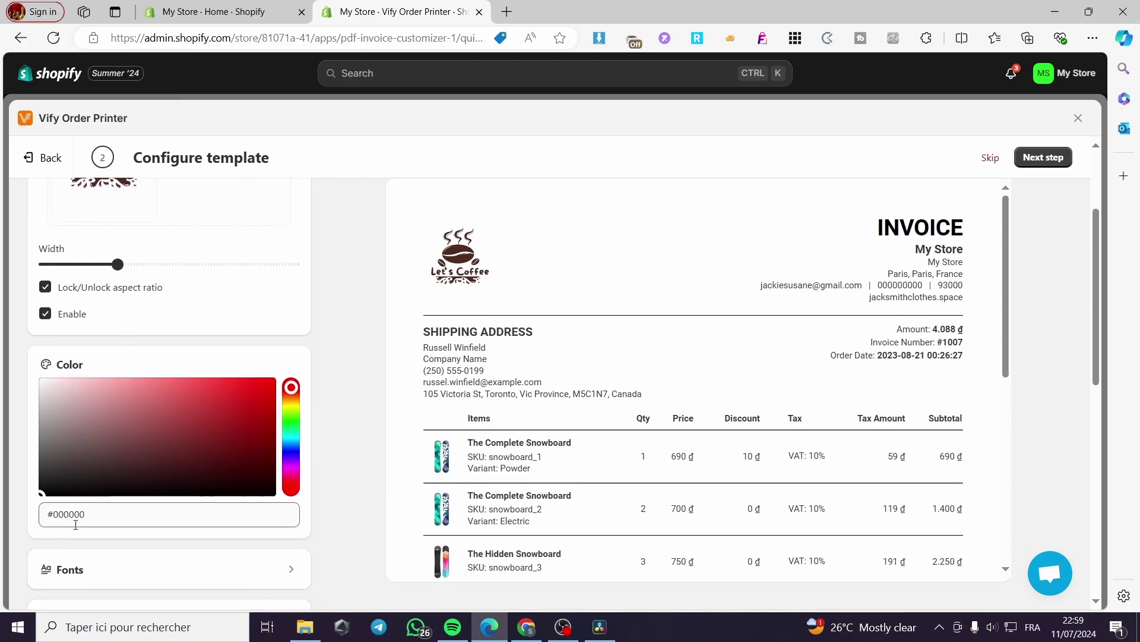
Try red as the invoice accent colour, then reset it to black.
left_click(271, 384)
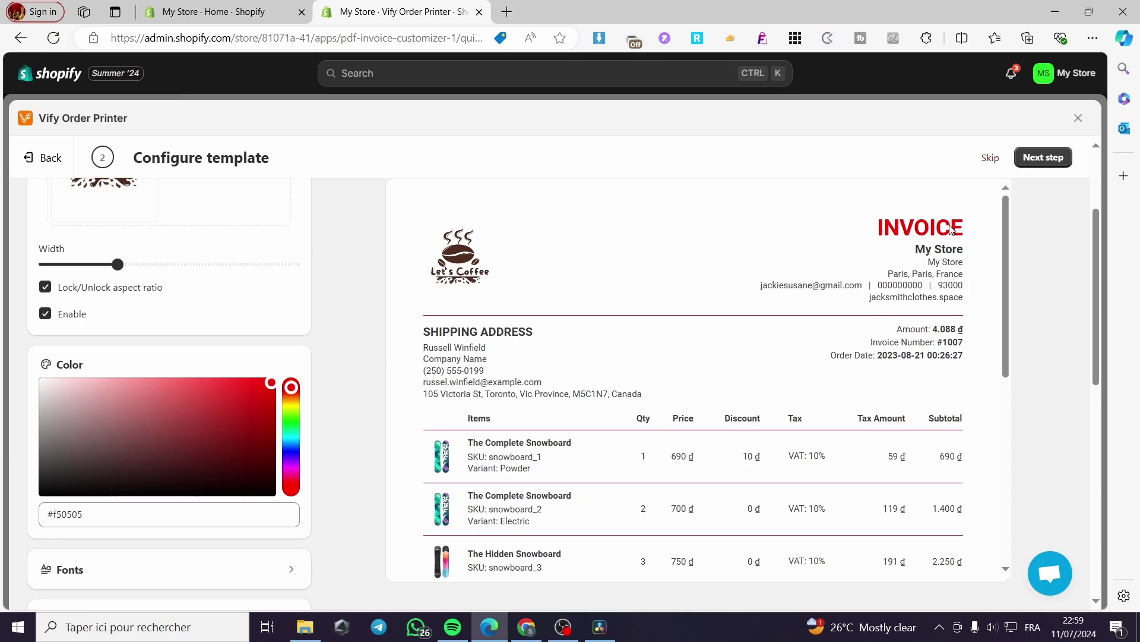
left_click_drag(966, 230, 874, 231)
left_click(936, 270)
left_click_drag(648, 397, 420, 326)
left_click(609, 304)
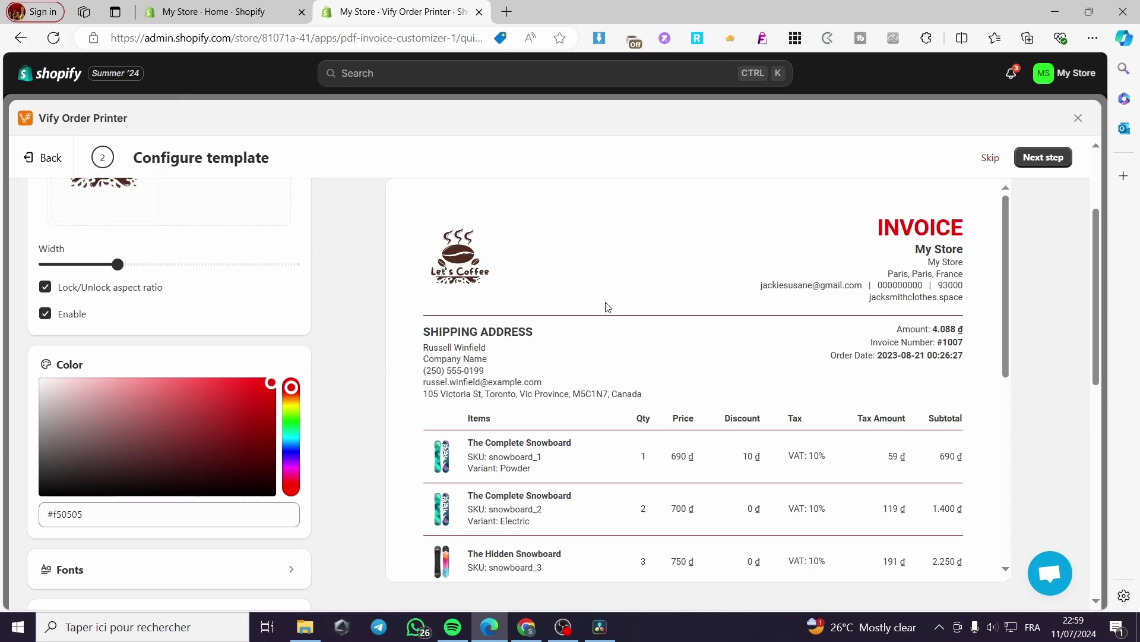
left_click(39, 494)
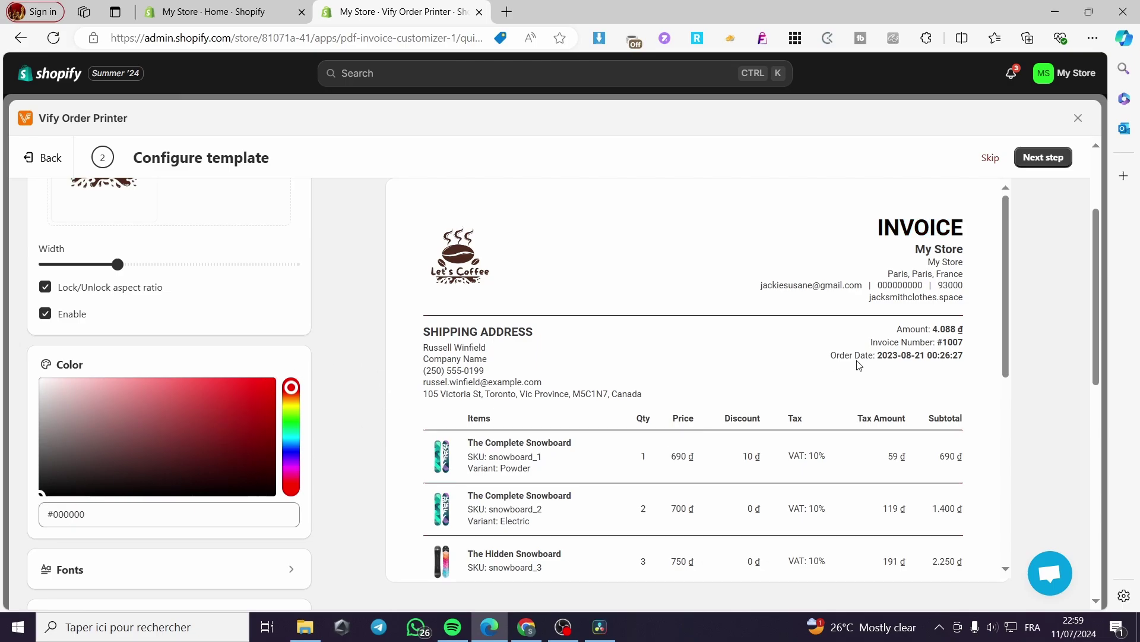
Set the accent colour to cyan #00b6fe, recolouring the INVOICE title and dividers.
left_click(285, 447)
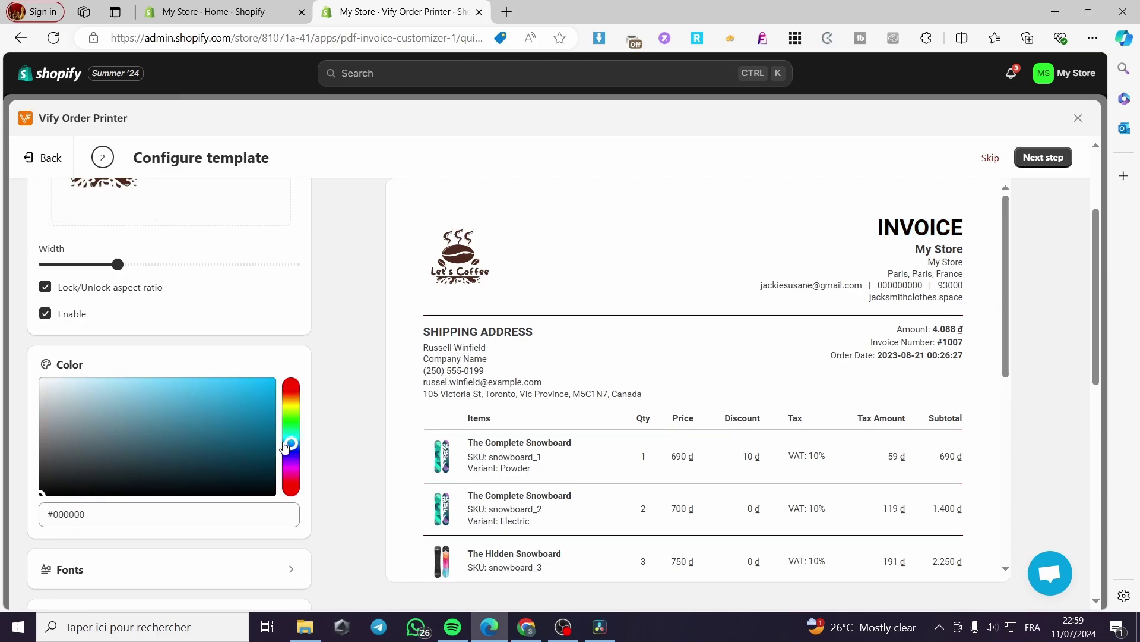
left_click(275, 380)
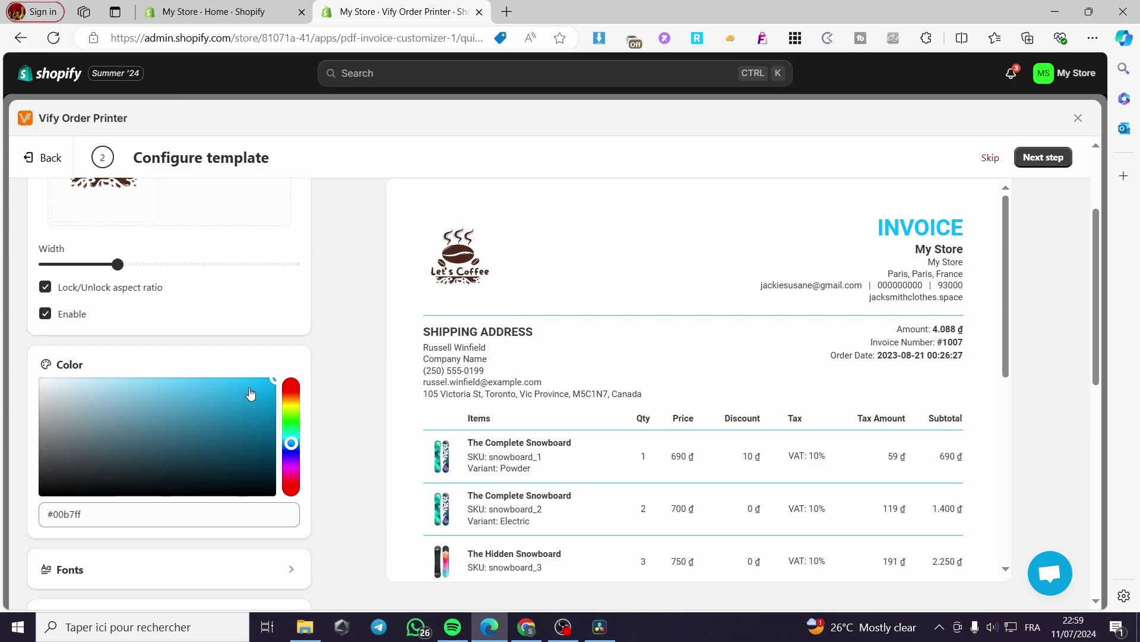
left_click_drag(268, 391, 293, 384)
mouse_move(983, 224)
left_mouse_down()
mouse_move(962, 231)
mouse_move(974, 237)
left_mouse_up()
scroll(537, 452, "down", 3)
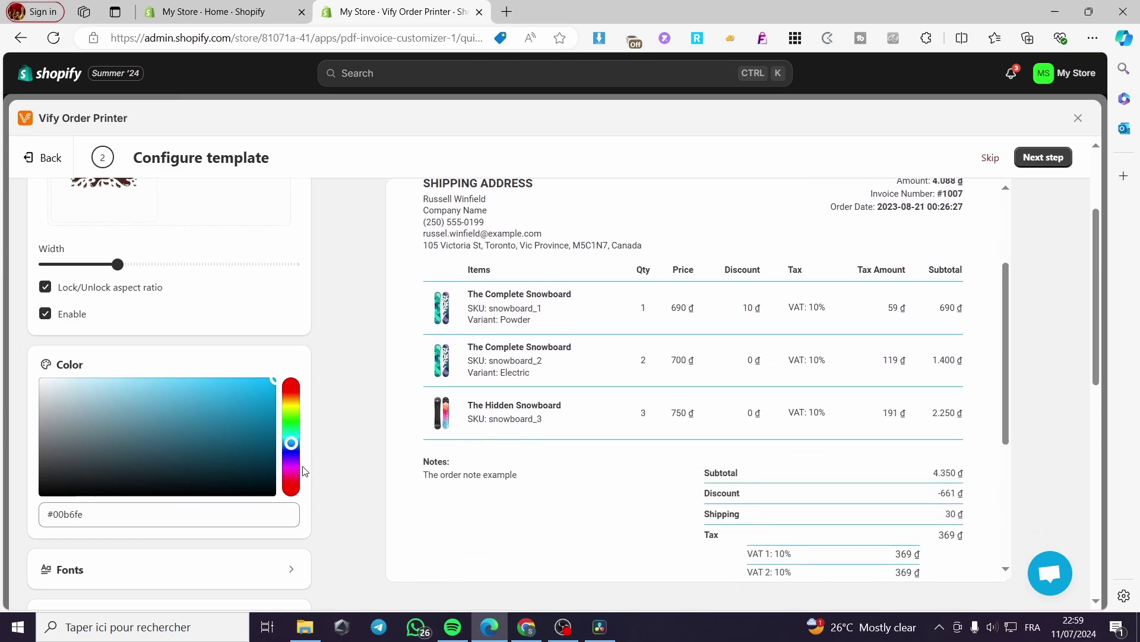
scroll(256, 523, "down", 3)
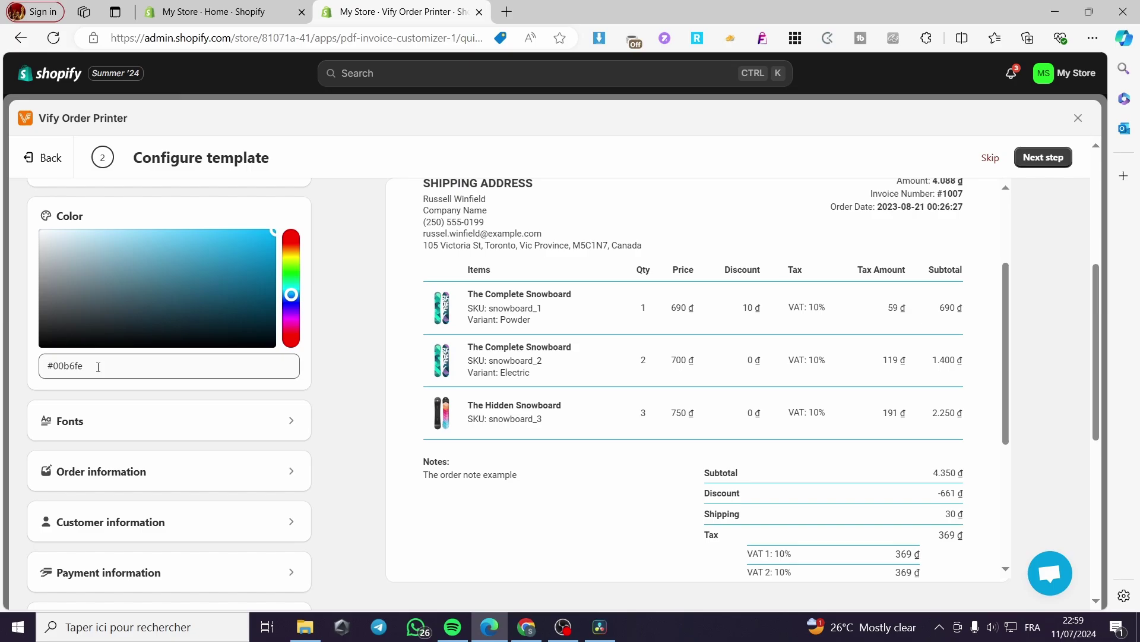
Change the invoice font family from Roboto to Oswald in the Fonts section.
left_click(300, 421)
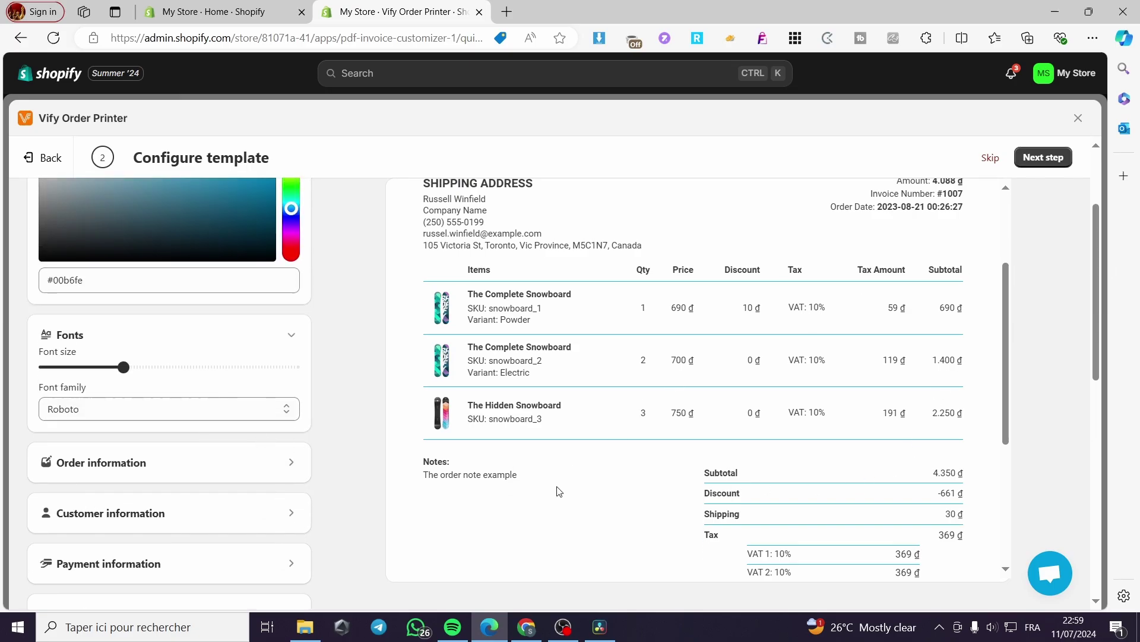
scroll(559, 491, "up", 3)
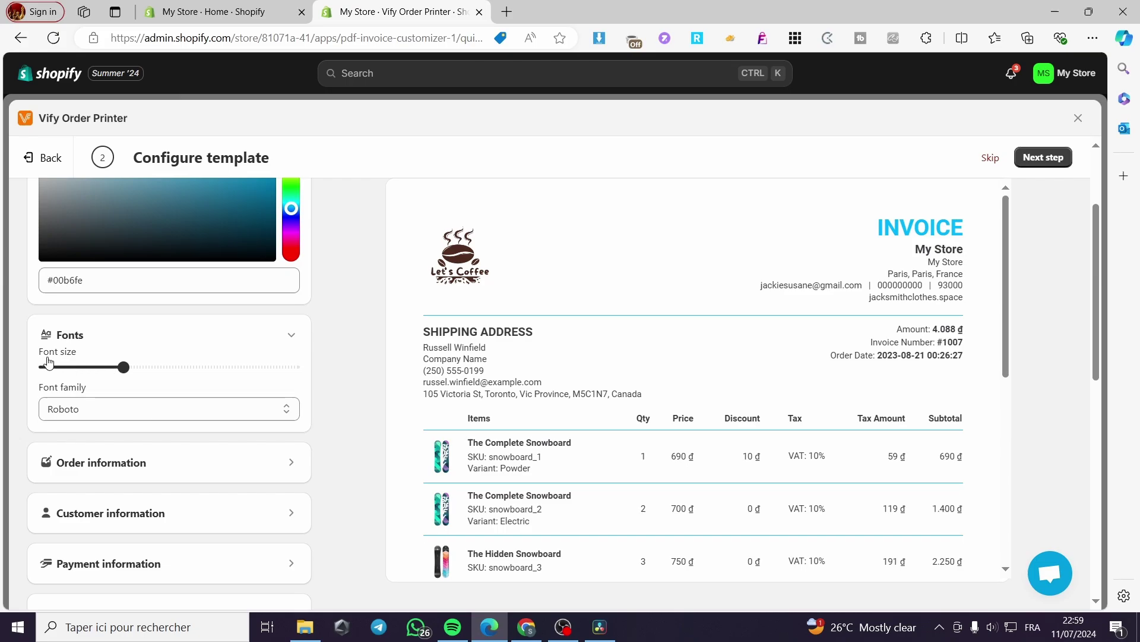
left_click(152, 411)
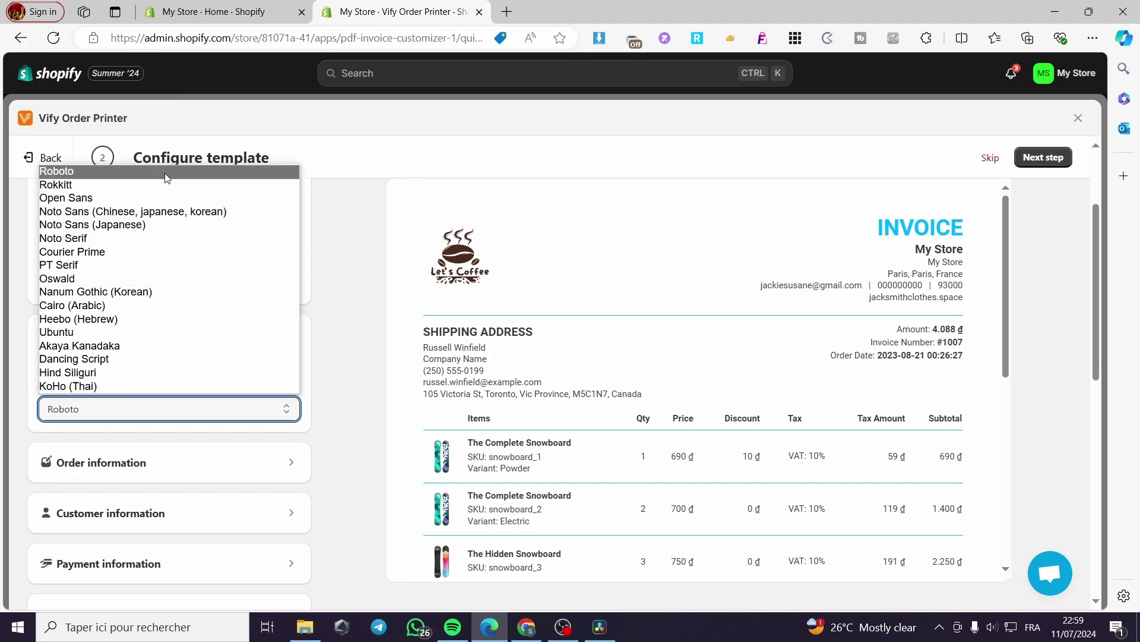
left_click(148, 278)
scroll(442, 347, "down", 3)
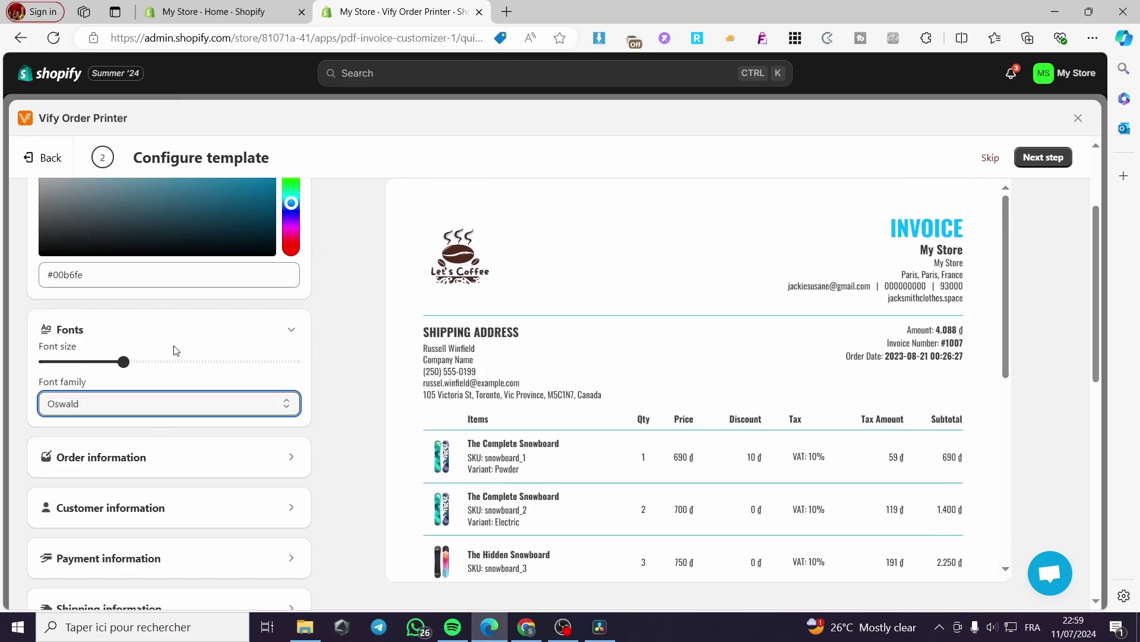
scroll(189, 420, "down", 1)
Tick Order number under Order information so 'Order Number: 1007' appears on the invoice.
left_click(290, 384)
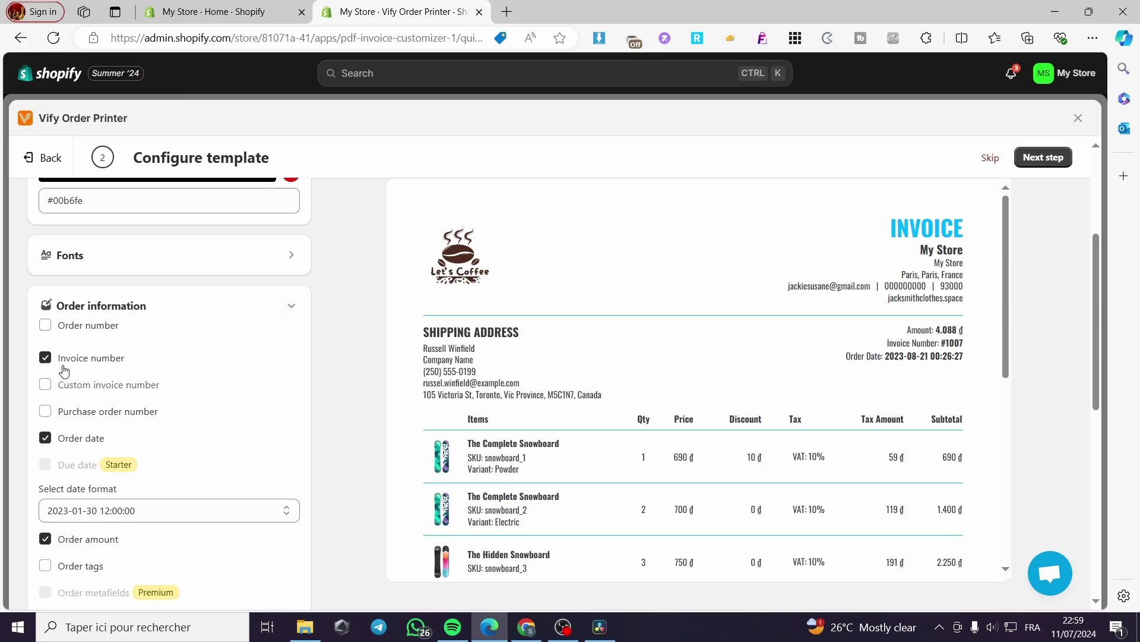
left_click(45, 326)
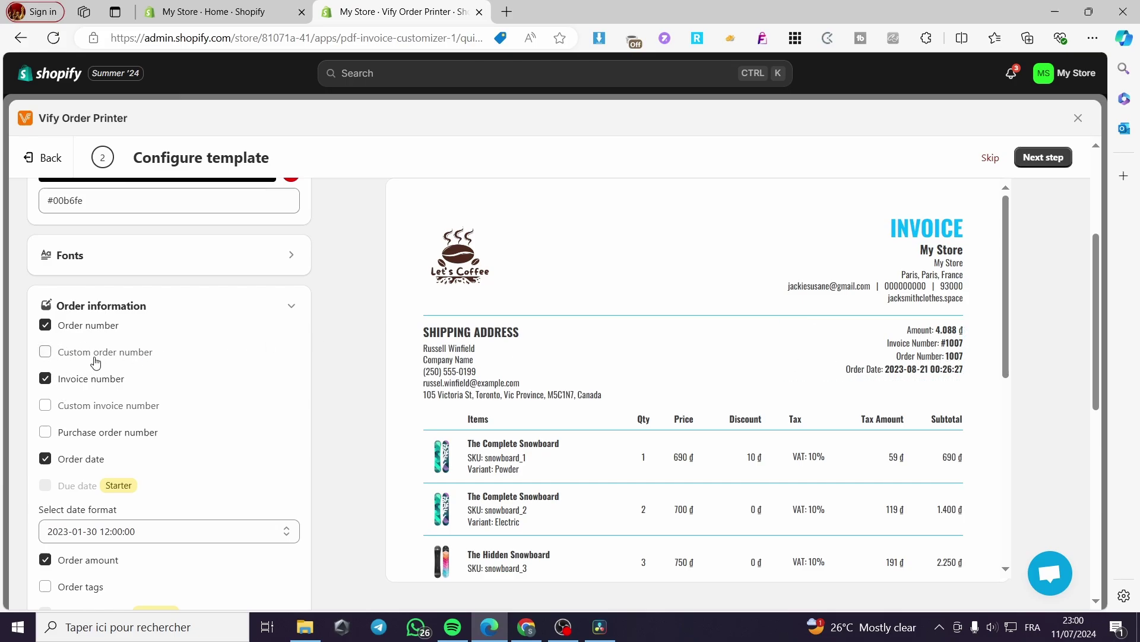
scroll(99, 414, "down", 1)
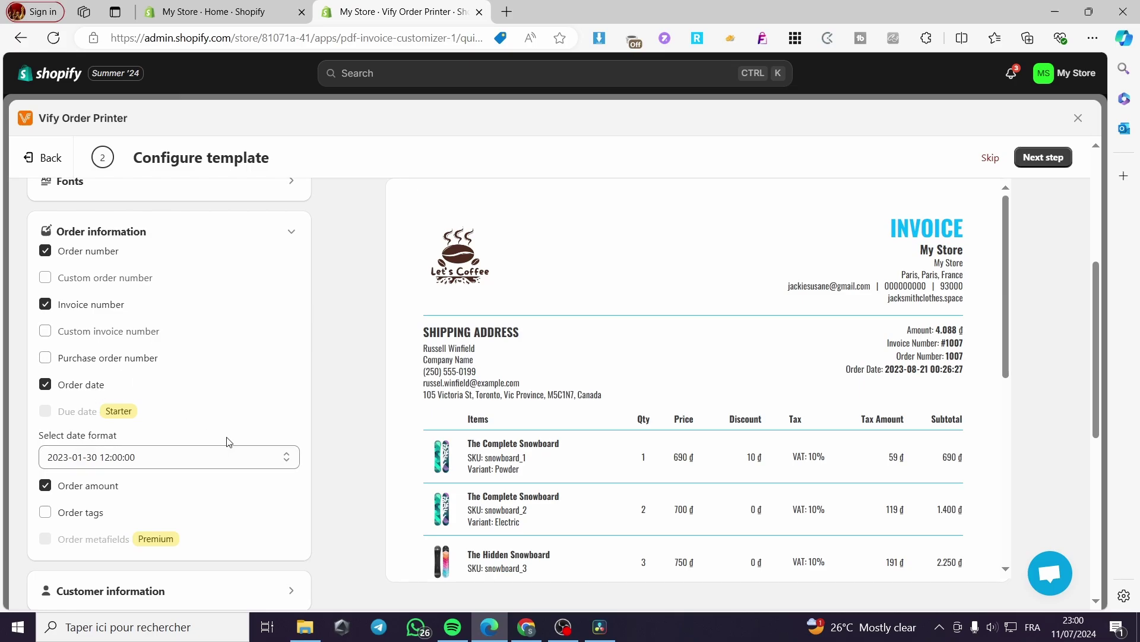
scroll(226, 442, "down", 2)
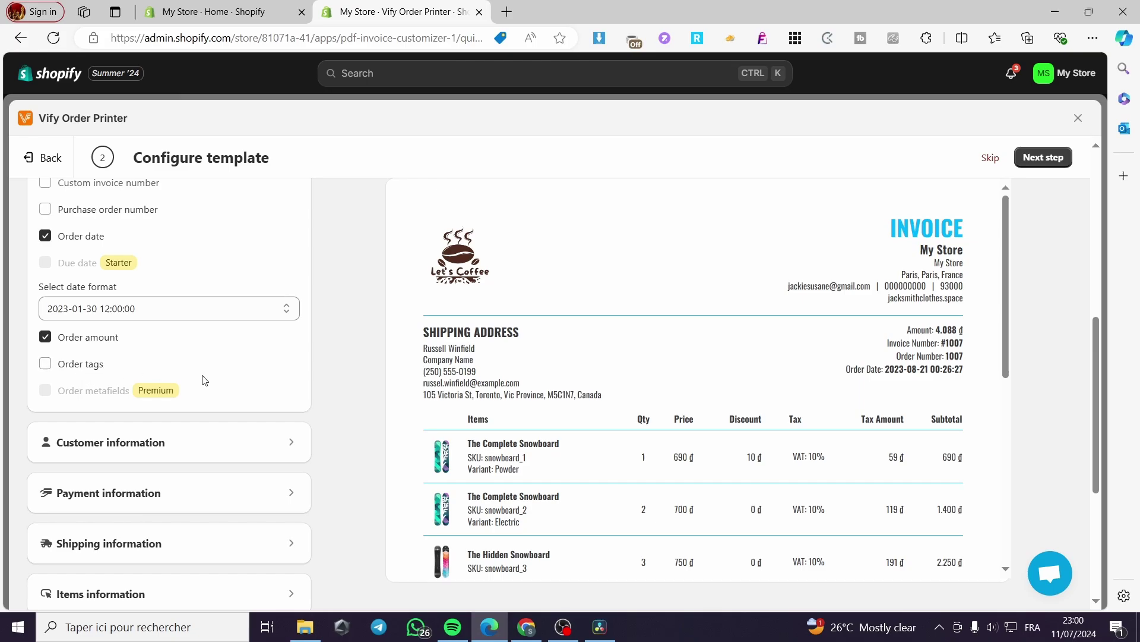
scroll(204, 380, "up", 5)
scroll(201, 389, "down", 6)
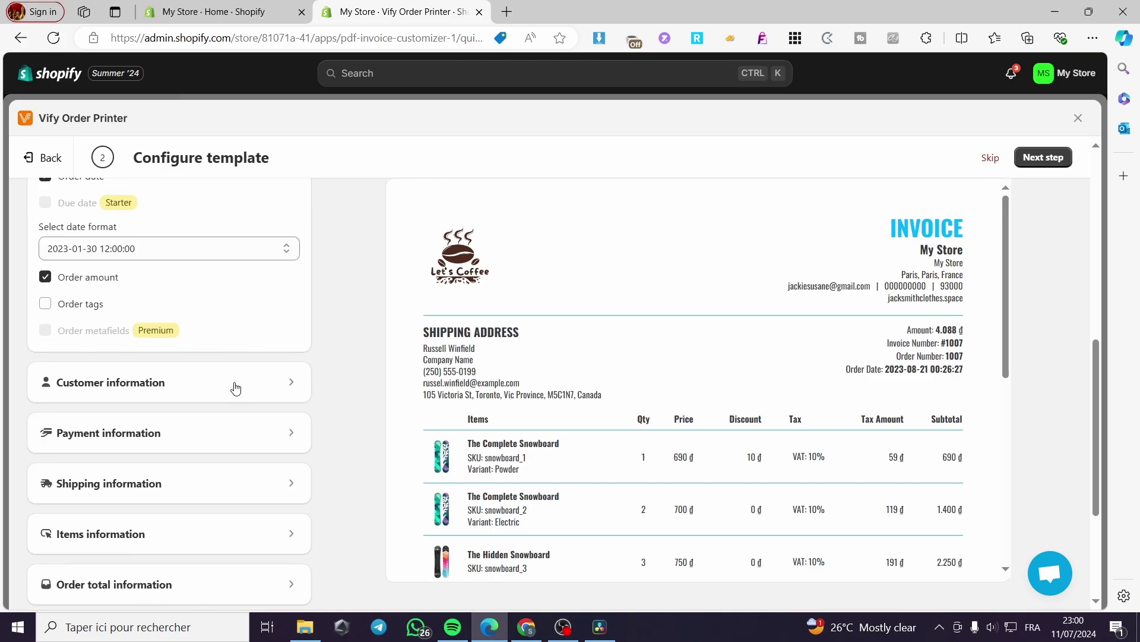
scroll(178, 356, "down", 3)
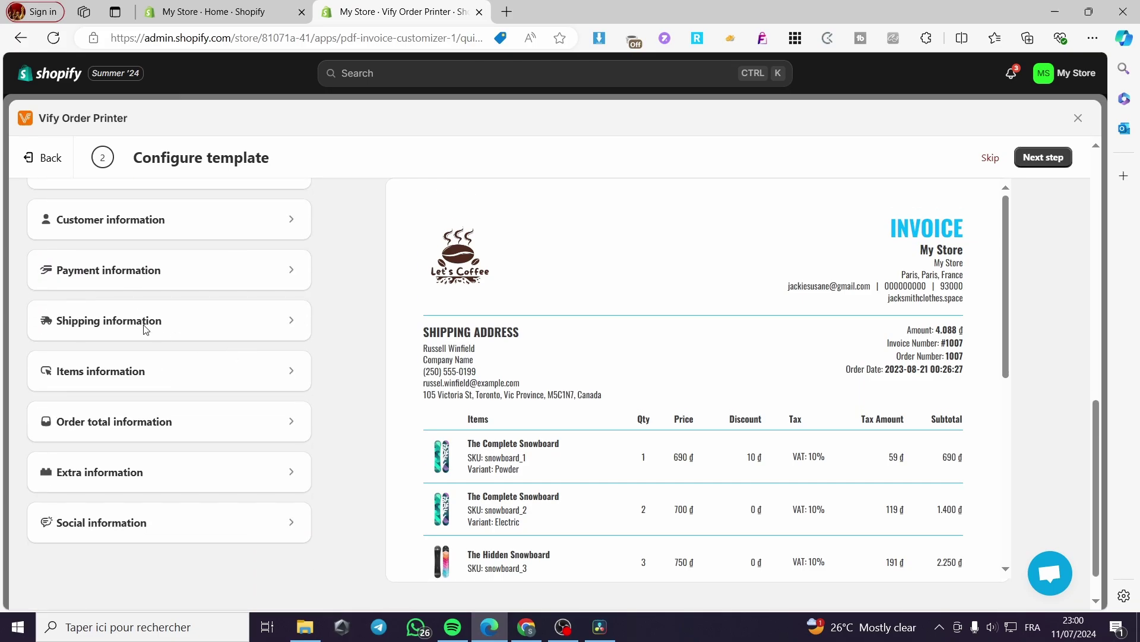
Expand the Customer, Payment, Shipping and Order total sections to review their options.
left_click(285, 220)
scroll(293, 229, "up", 3)
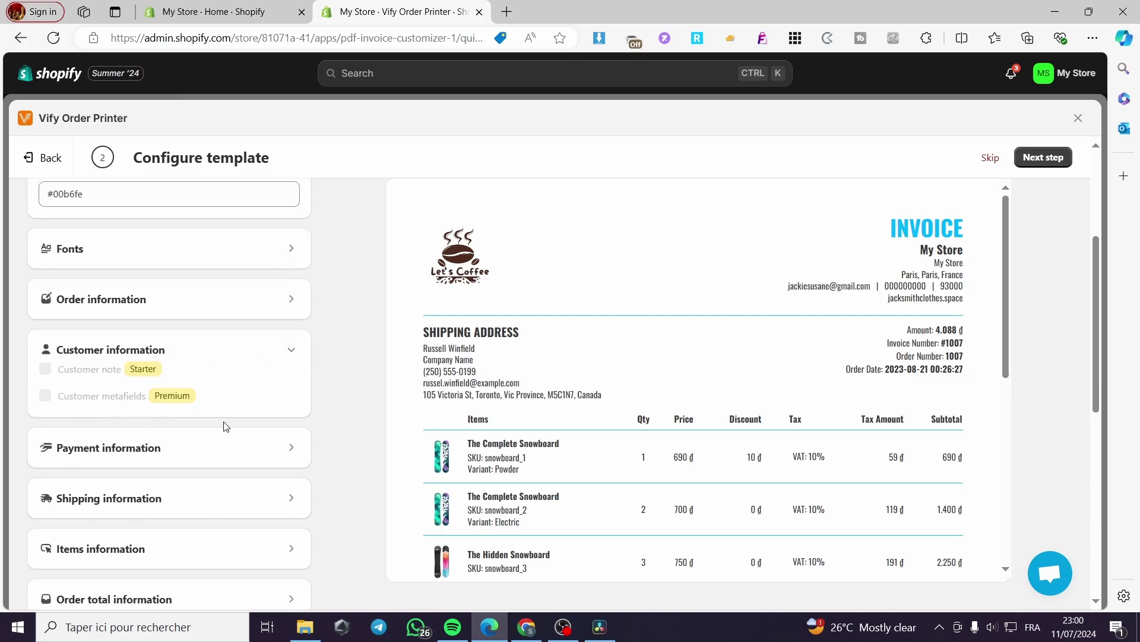
scroll(178, 357, "down", 1)
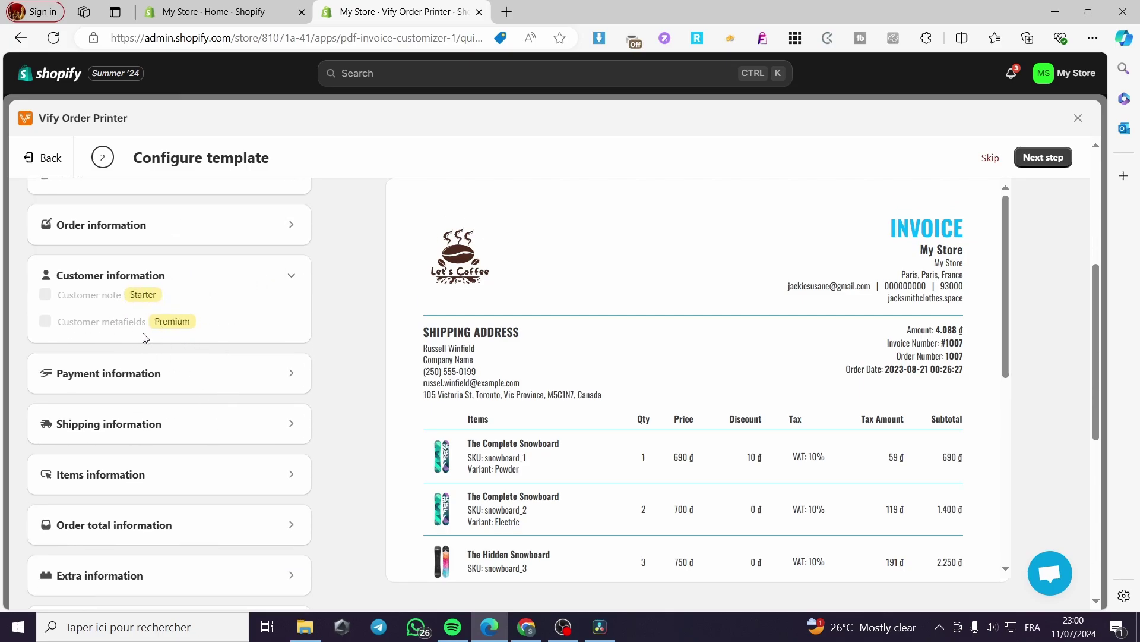
left_click(293, 383)
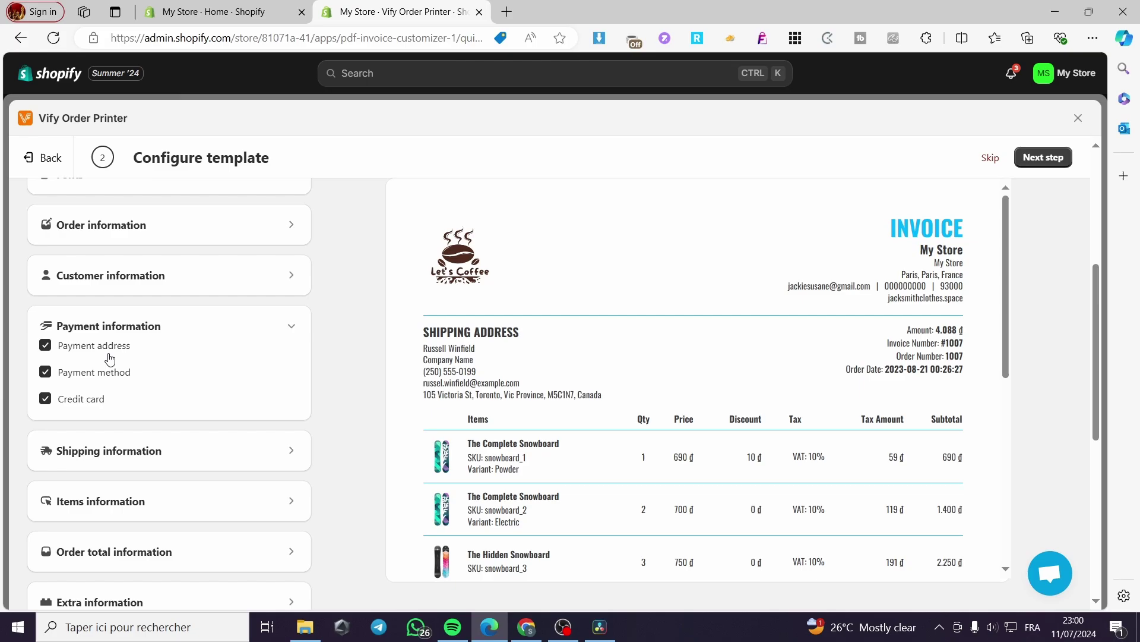
left_click(292, 451)
scroll(264, 451, "down", 2)
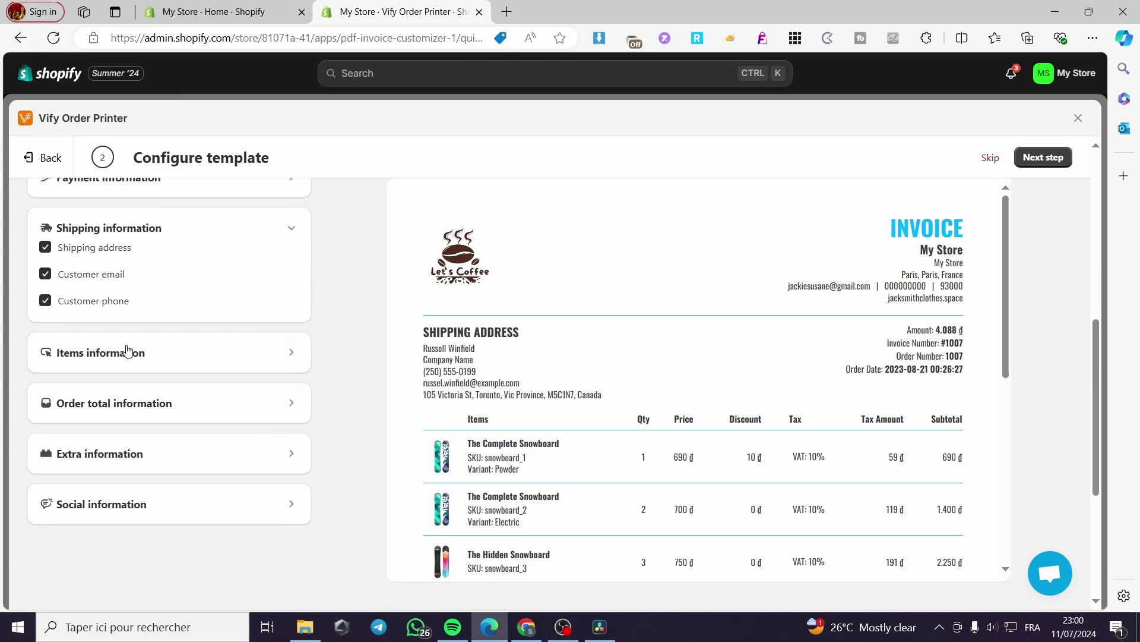
left_click(291, 402)
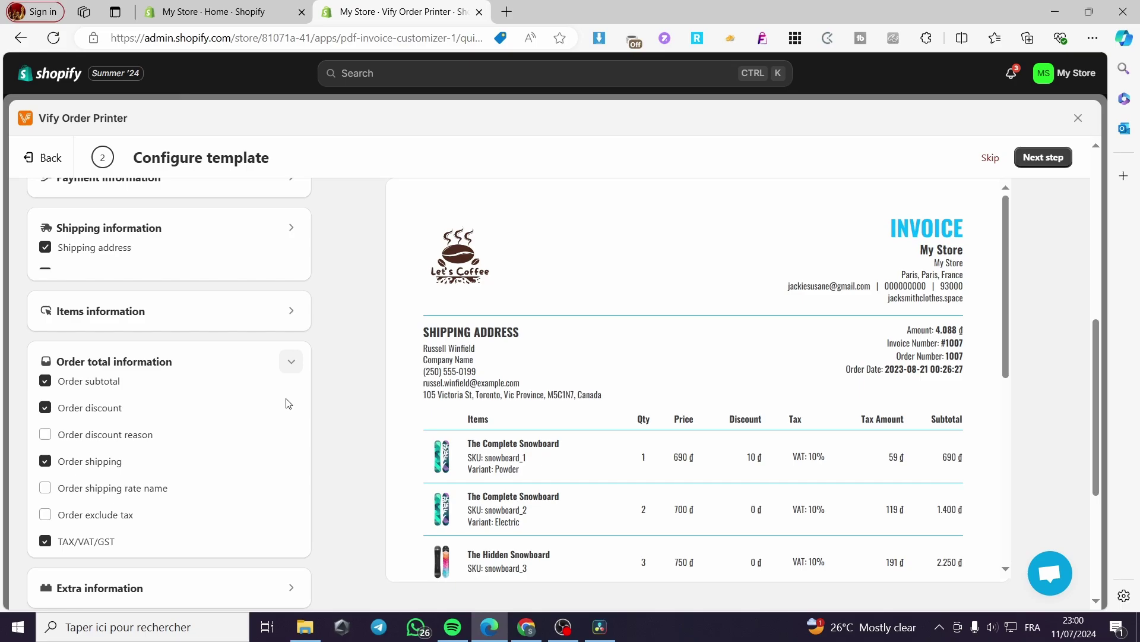
scroll(180, 278, "down", 2)
scroll(184, 391, "down", 2)
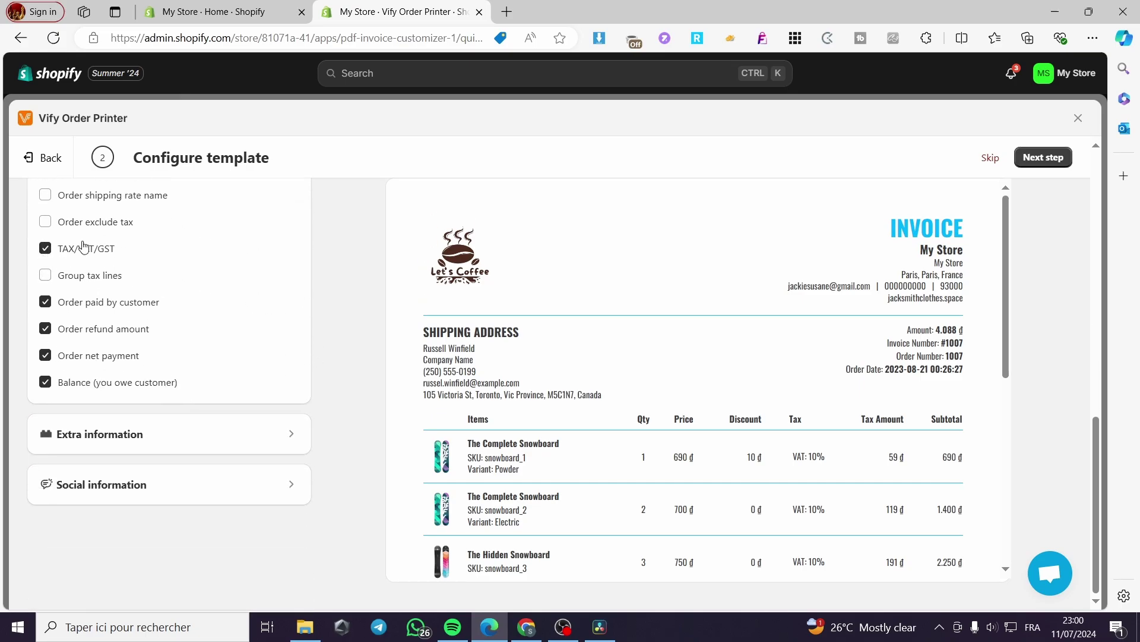
Expand the extra information options and leave the footer thank-you note unchanged.
left_click(291, 434)
scroll(237, 433, "down", 2)
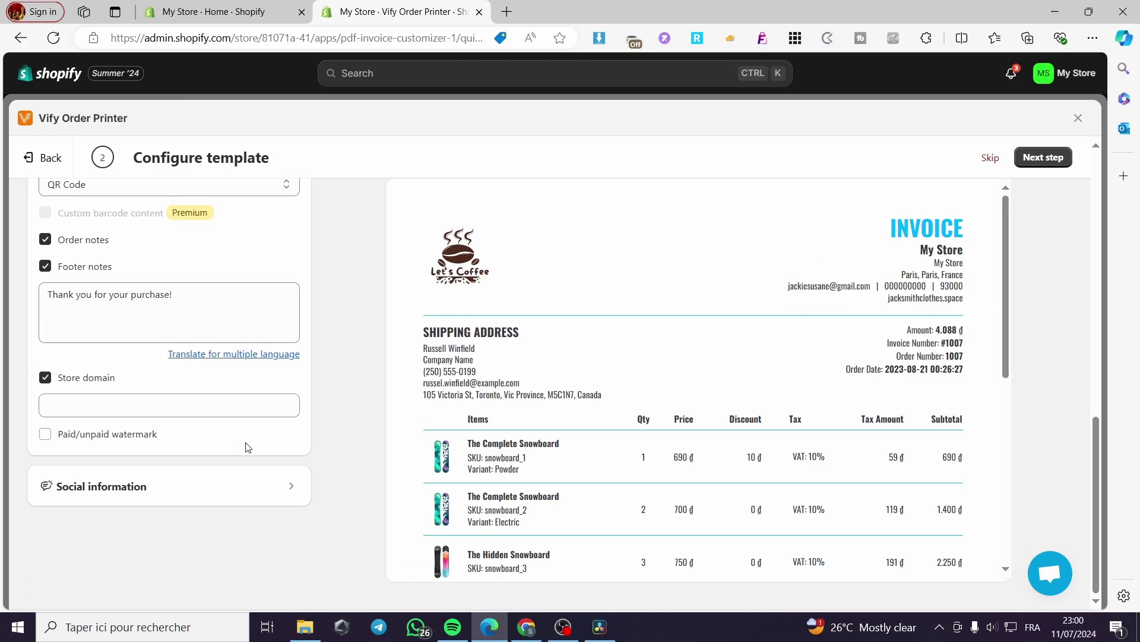
left_click_drag(201, 292, 45, 297)
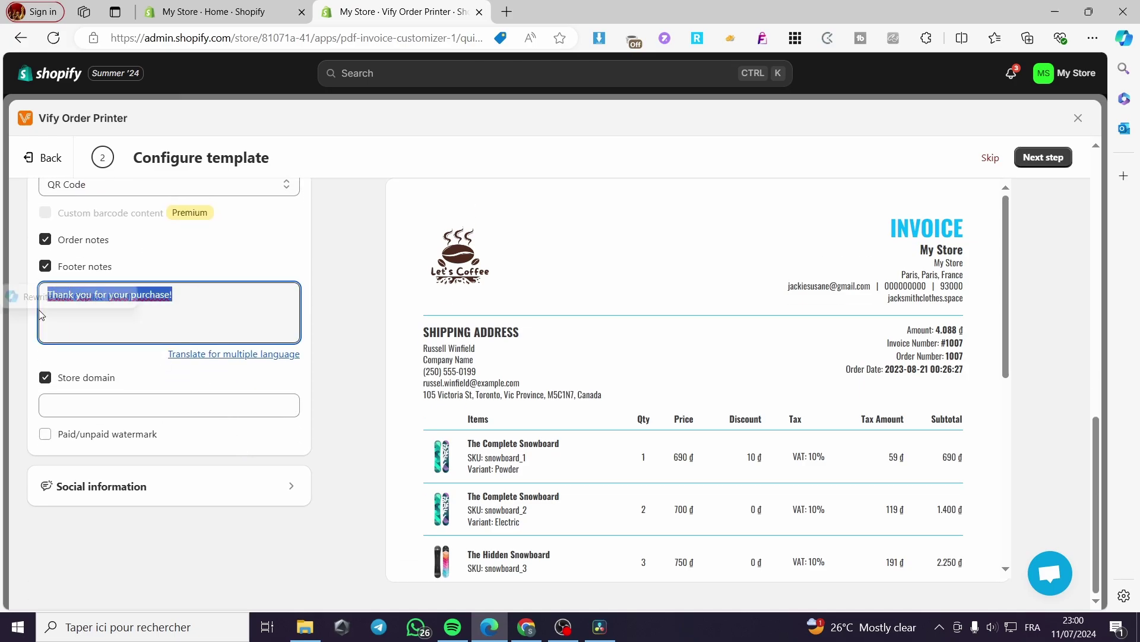
left_click(86, 318)
left_click(343, 327)
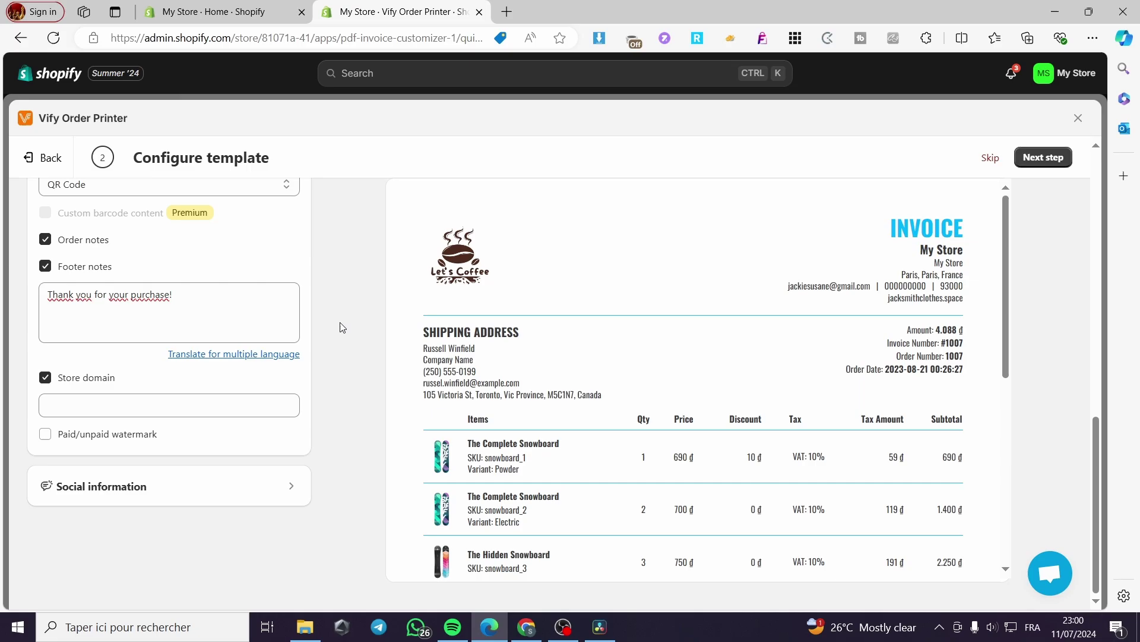
Enable Social page under Social information so social icons appear in the invoice footer.
left_click(275, 490)
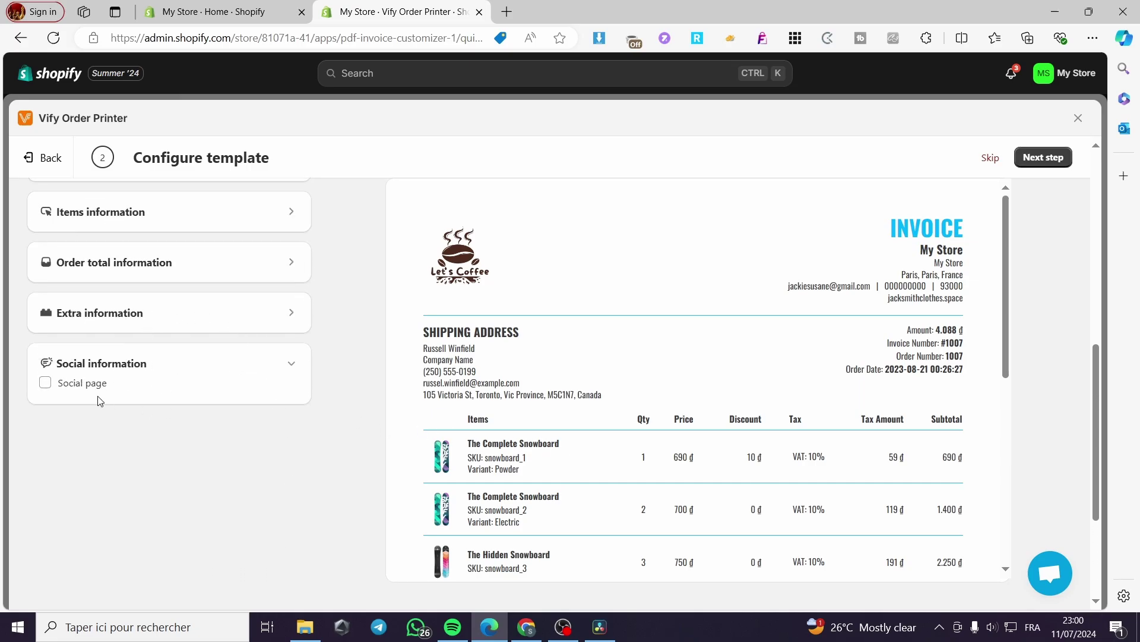
left_click(45, 383)
scroll(132, 410, "down", 3)
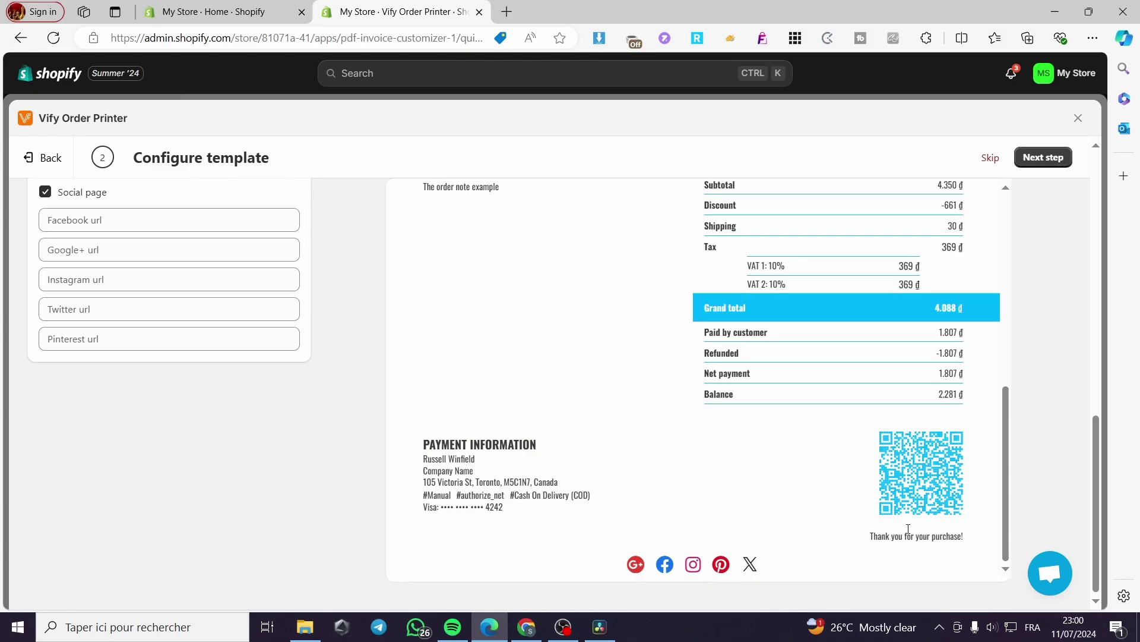
On the Store information step, replace the current store name with the new store name.
left_click(1050, 159)
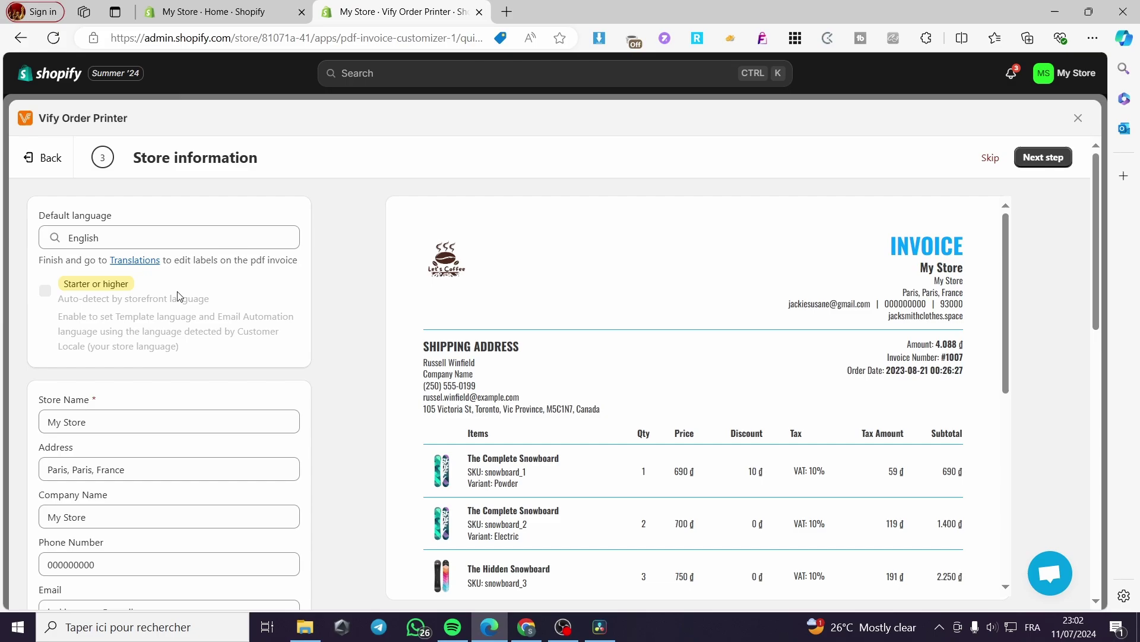
scroll(334, 281, "down", 3)
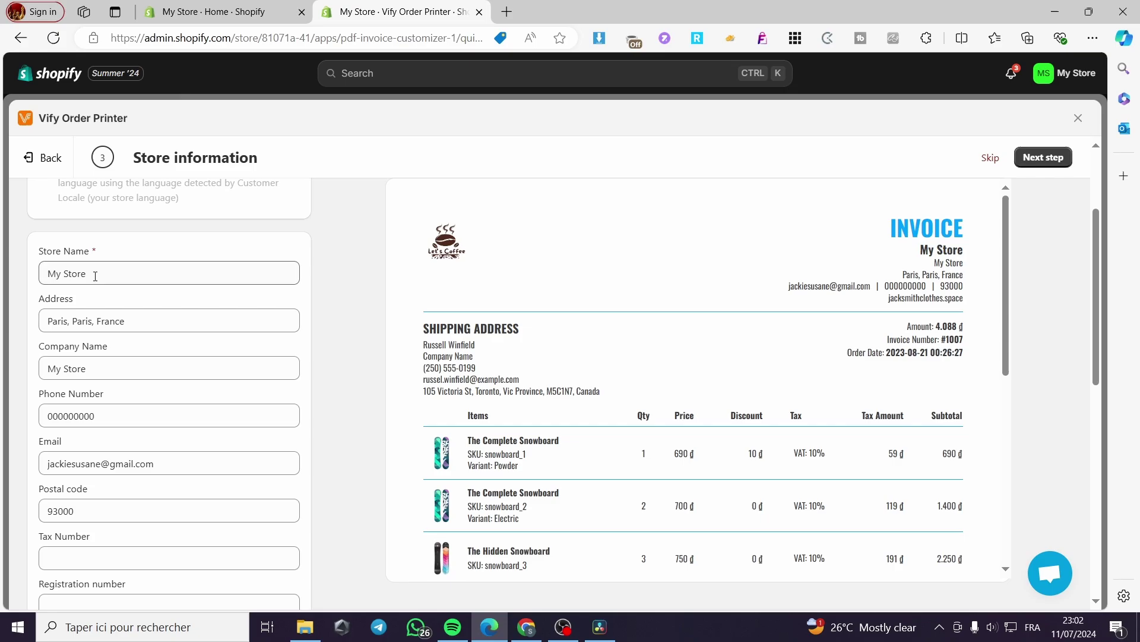
left_click_drag(100, 278, 1, 279)
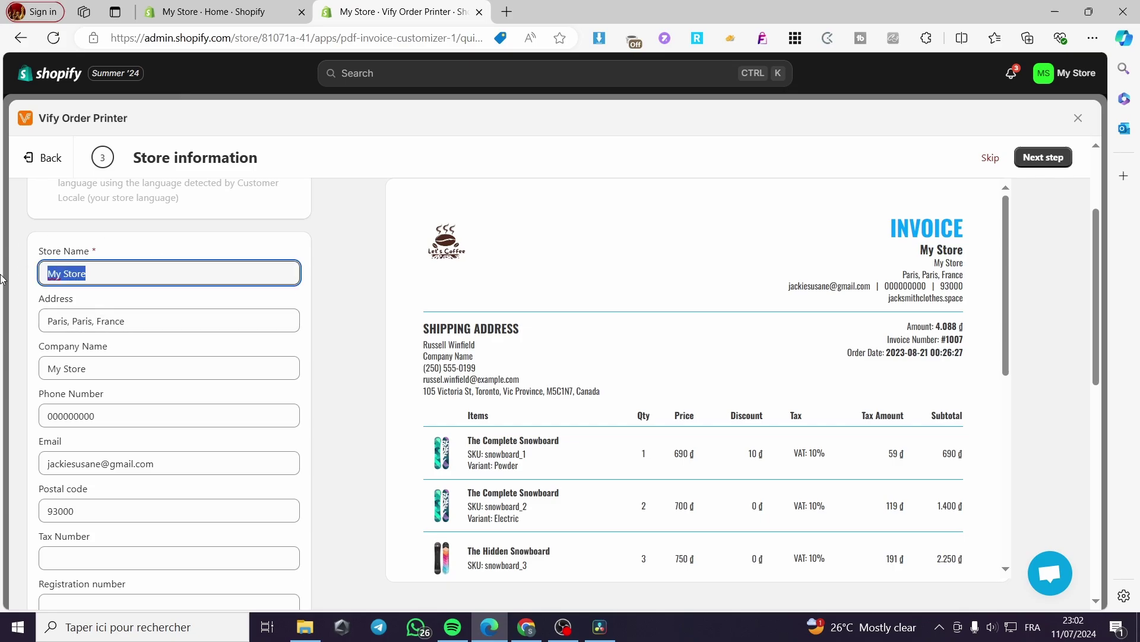
type("Ja")
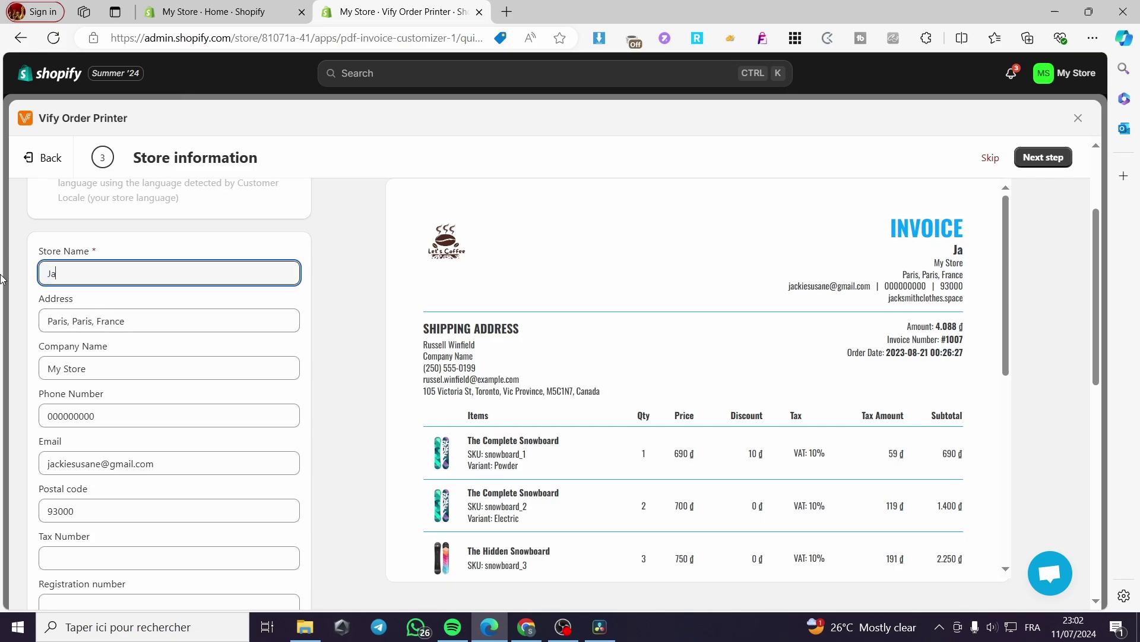
type("clk Smith S")
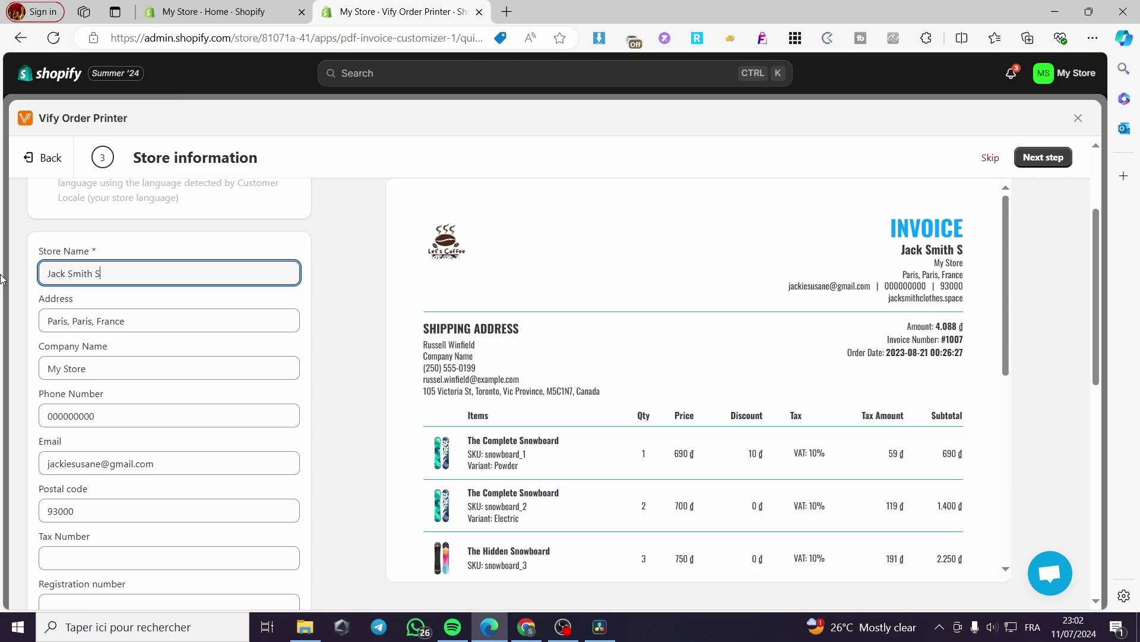
type("tore")
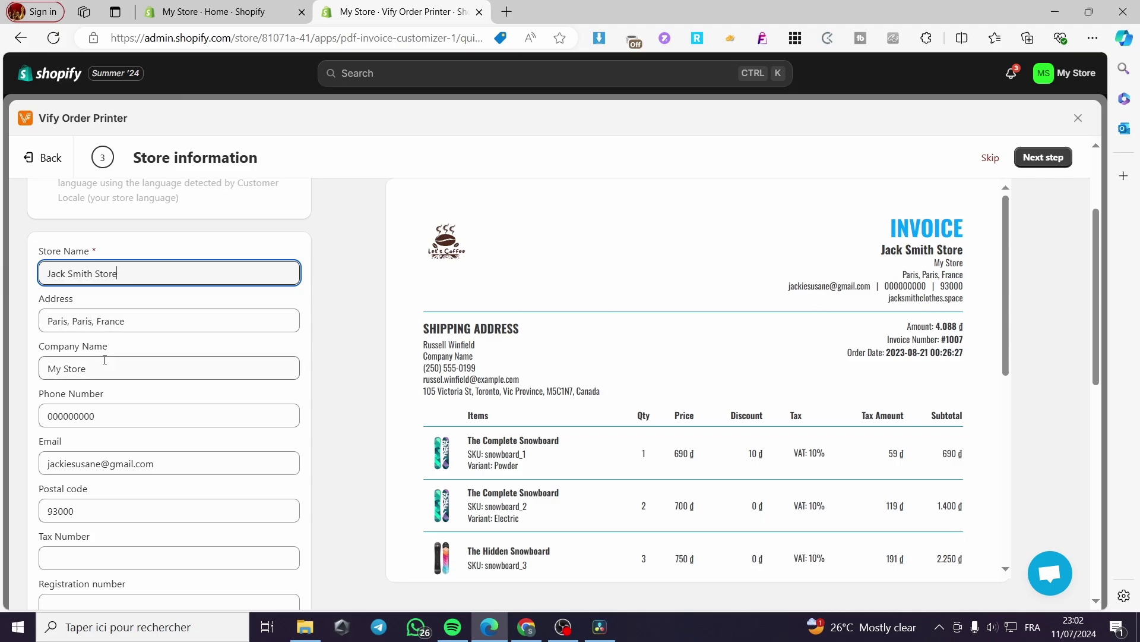
Copy the new store name into the Company Name field so both match.
left_click_drag(119, 275, 40, 283)
key("ctrl+c")
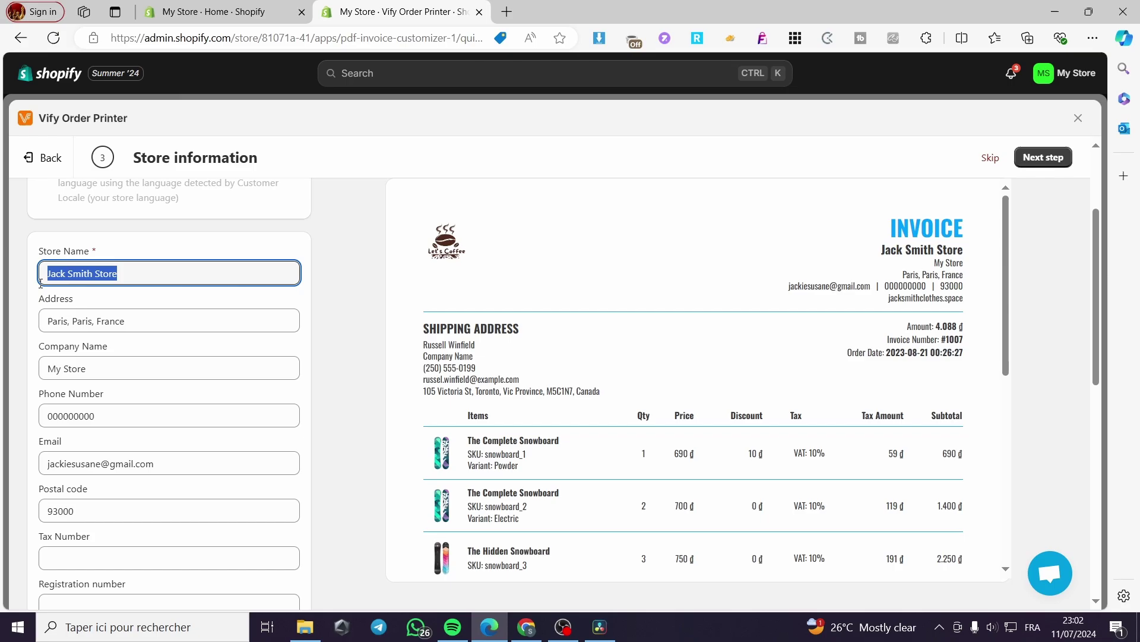
left_click_drag(132, 368, 3, 374)
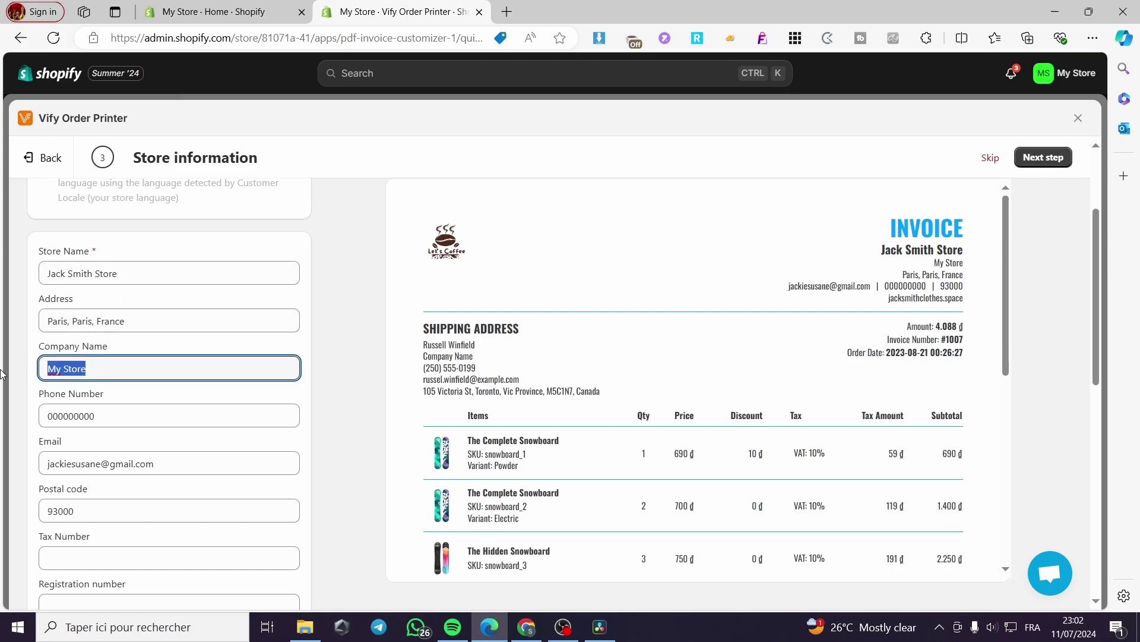
key("ctrl+v")
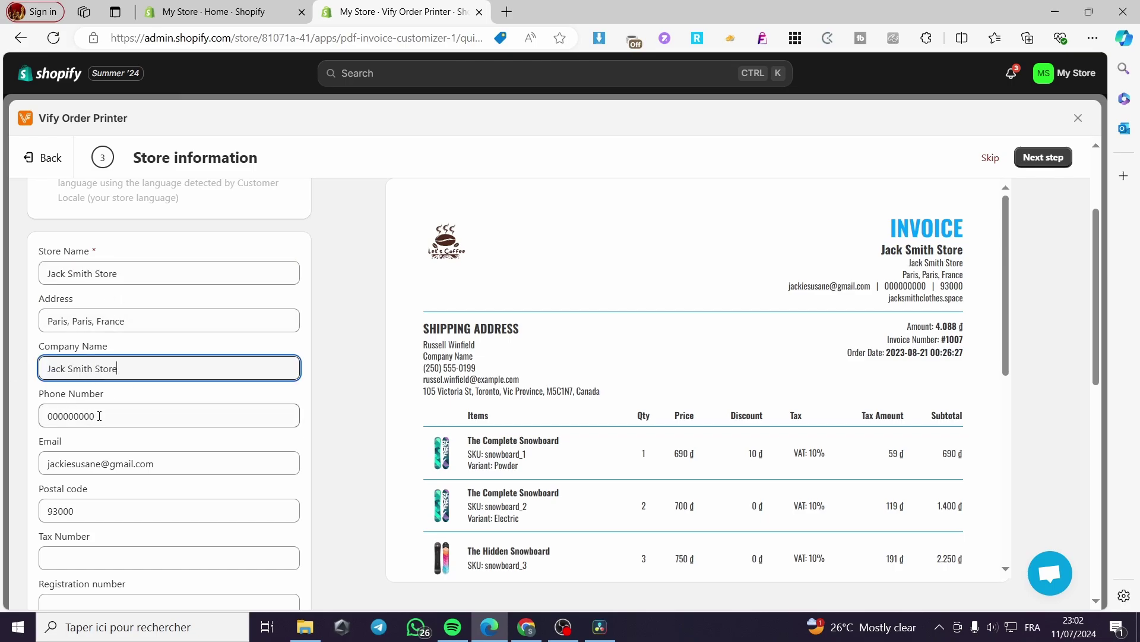
scroll(165, 464, "down", 3)
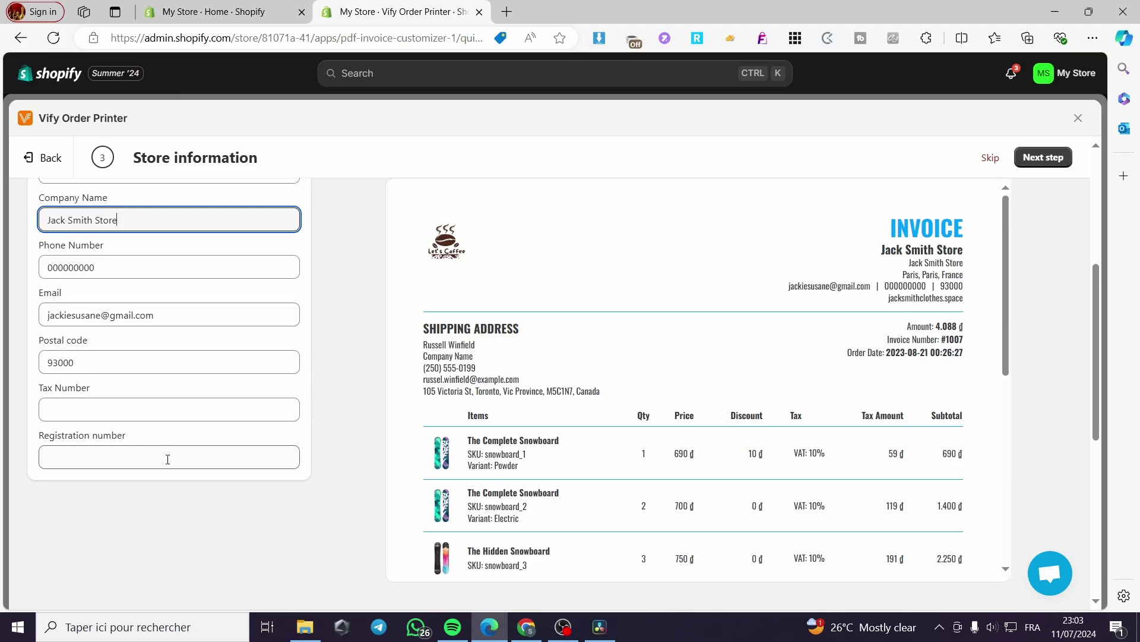
scroll(166, 457, "up", 3)
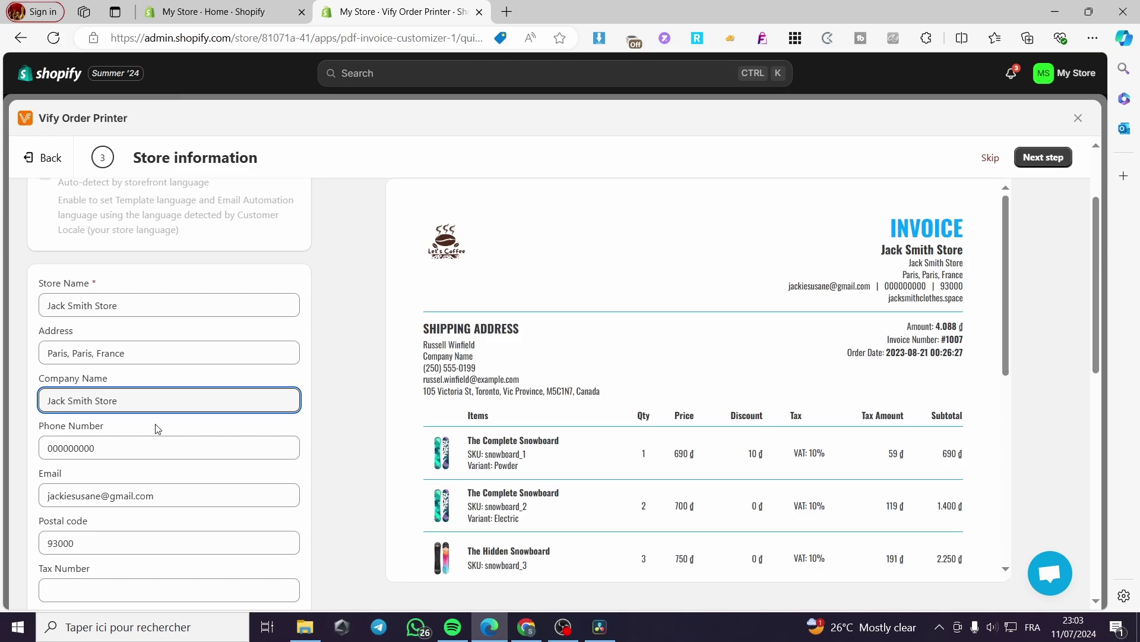
scroll(158, 429, "up", 2)
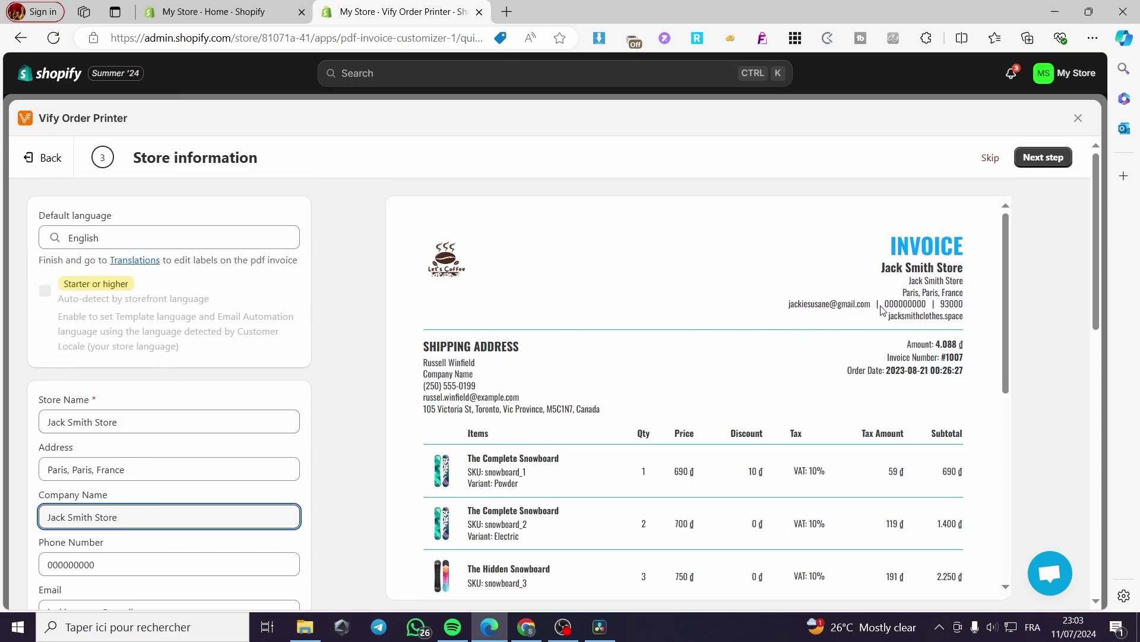
Save store information and compare the STARTER, PREMIUM, ULTIMATE and FREE plan cards.
left_click(1049, 159)
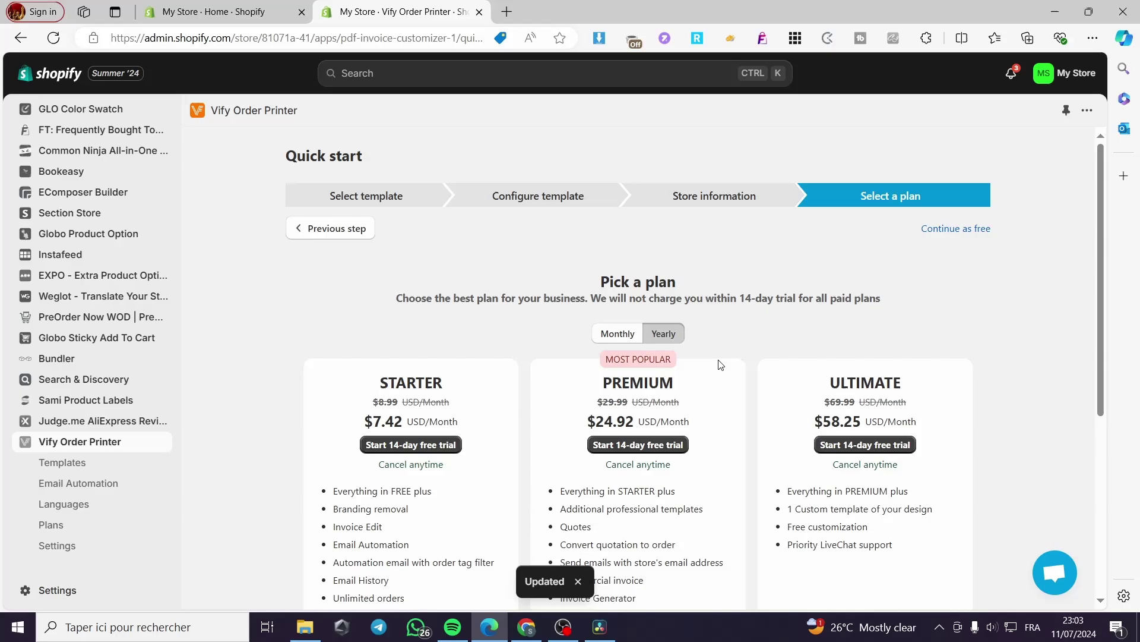
scroll(620, 348, "down", 5)
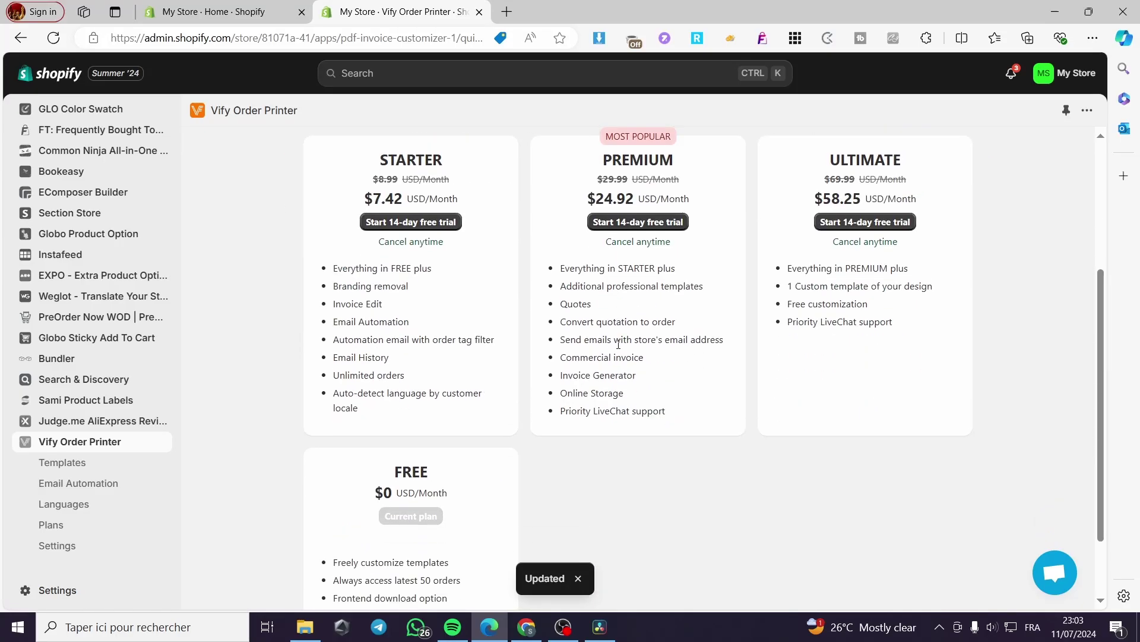
scroll(619, 348, "up", 4)
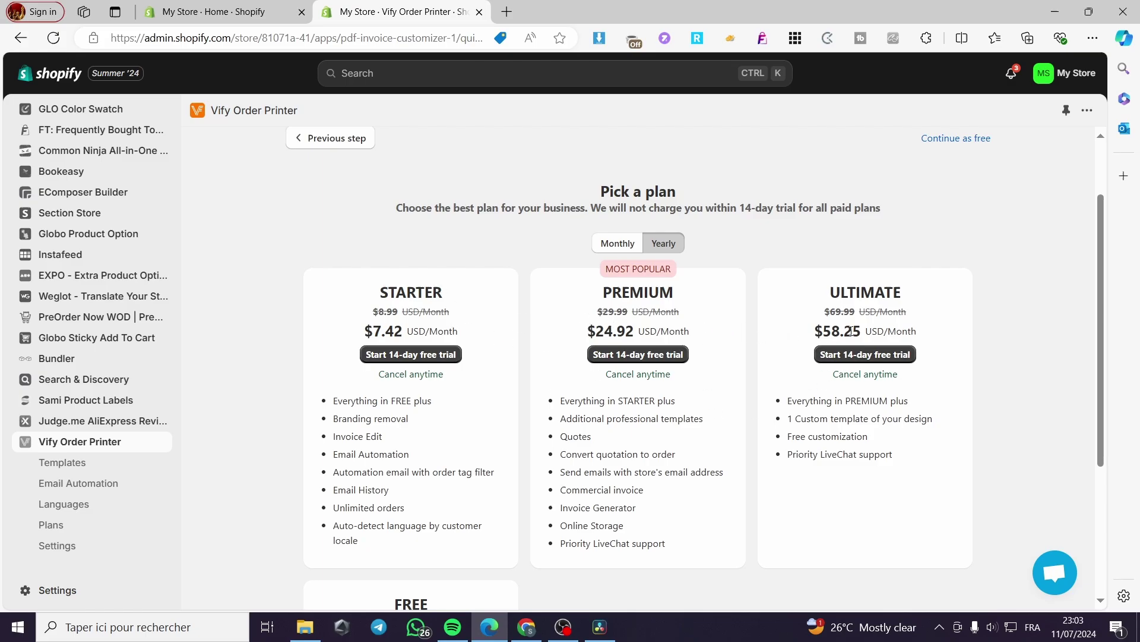
scroll(784, 336, "down", 3)
scroll(644, 374, "up", 2)
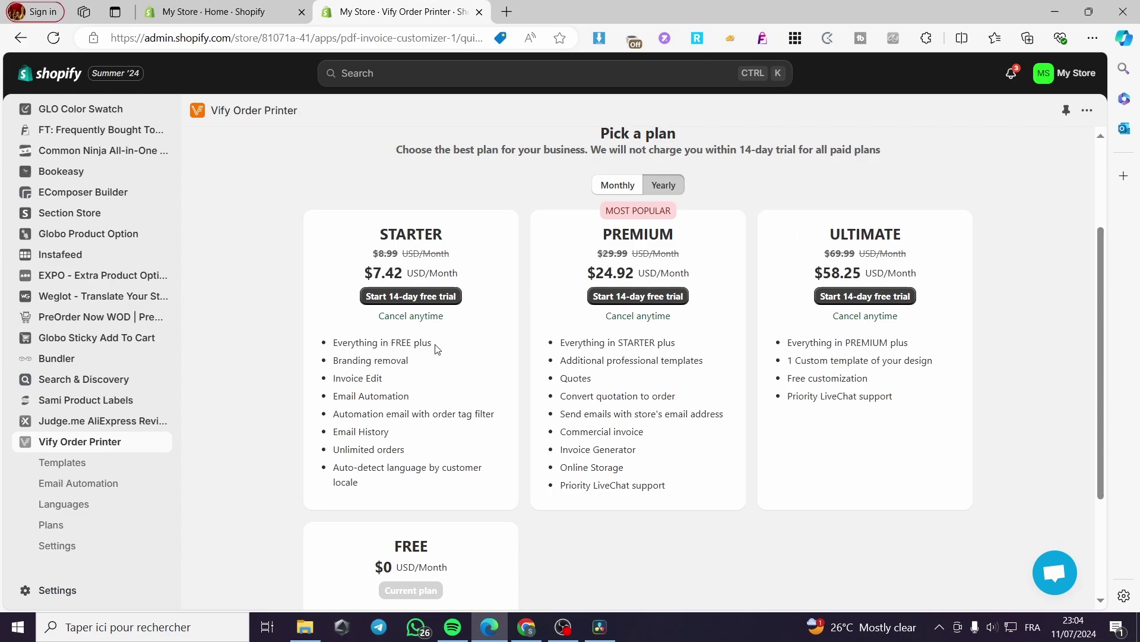
left_click_drag(437, 350, 333, 495)
left_click(372, 365)
scroll(739, 425, "down", 3)
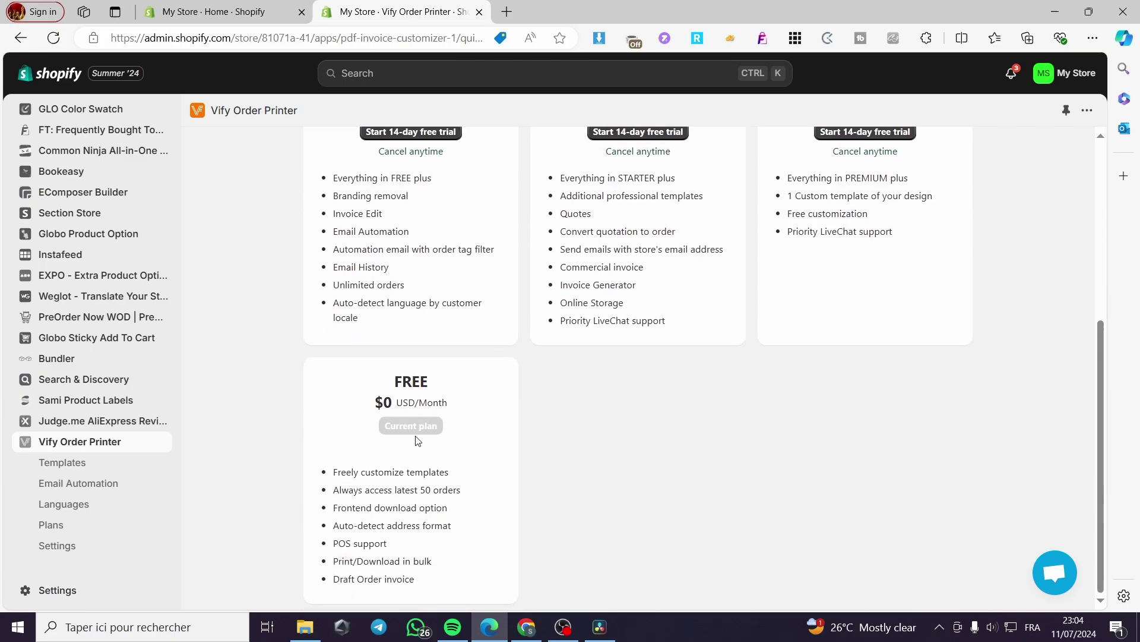
scroll(478, 505, "up", 6)
scroll(481, 499, "down", 6)
scroll(413, 443, "up", 6)
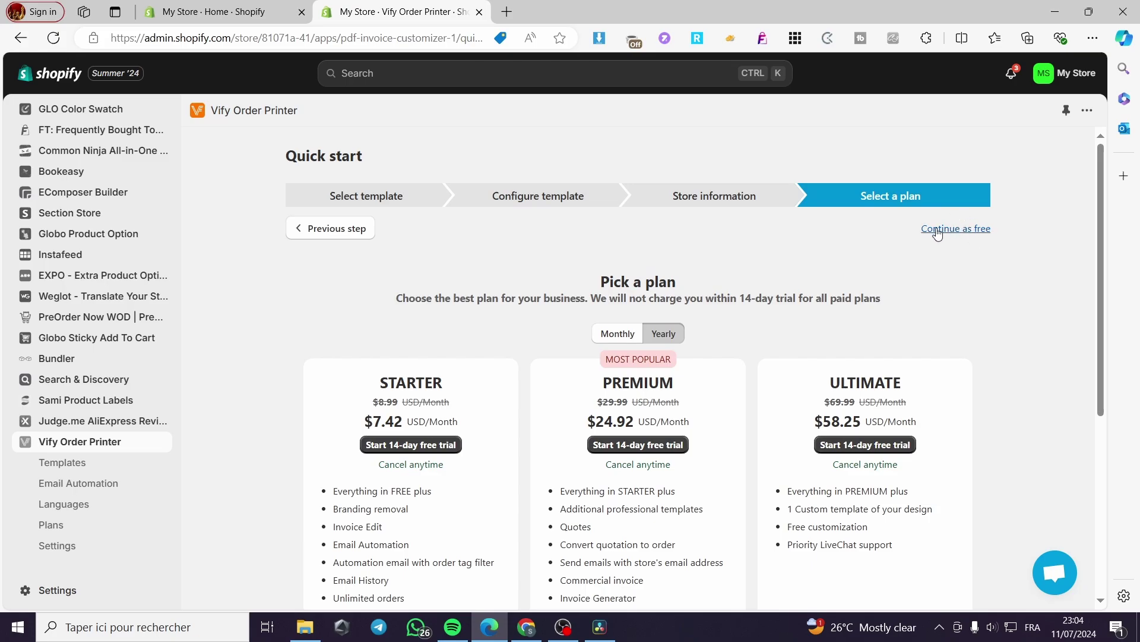
Continue as free and browse the Invoices order list from #1011 to #1004.
left_click(981, 233)
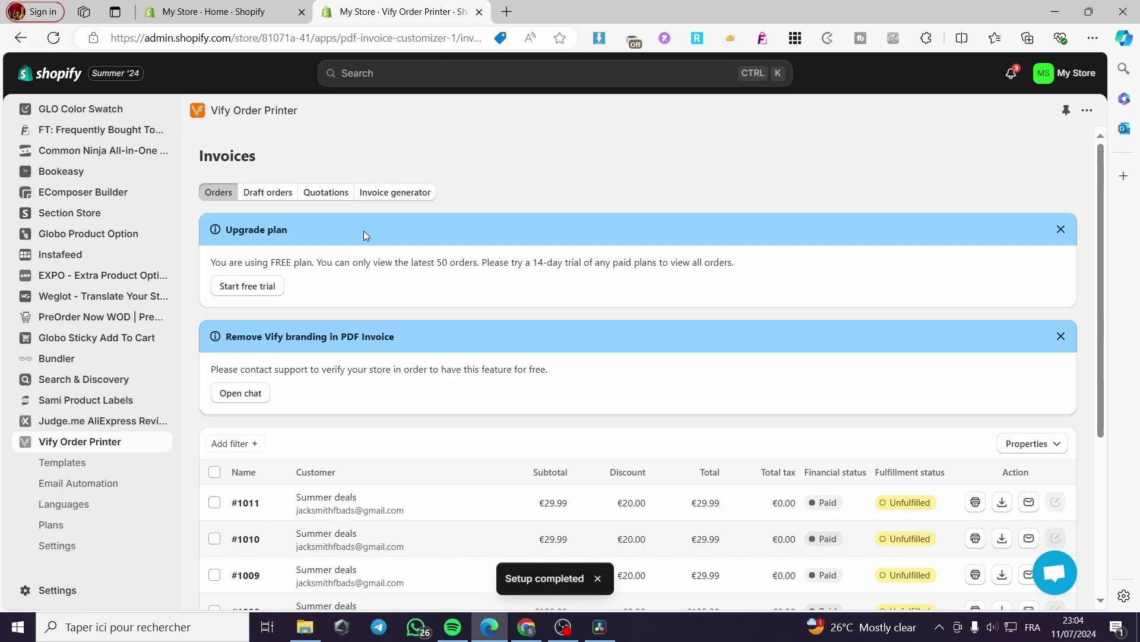
scroll(600, 253, "down", 3)
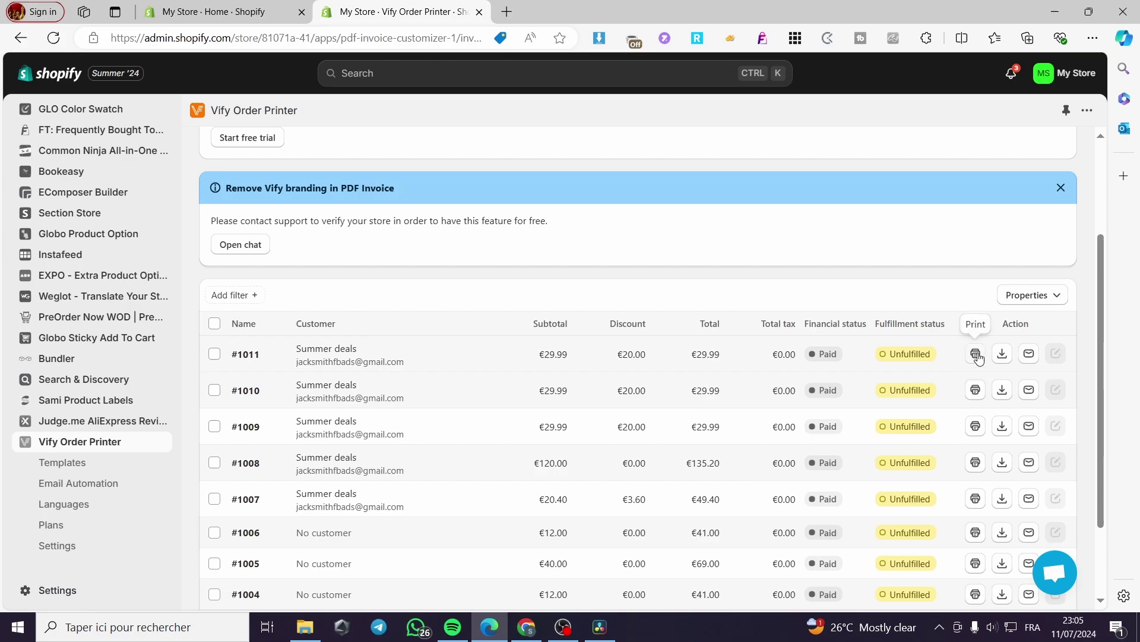
Send the invoice for order #1011 to its customer by email.
left_click(1029, 355)
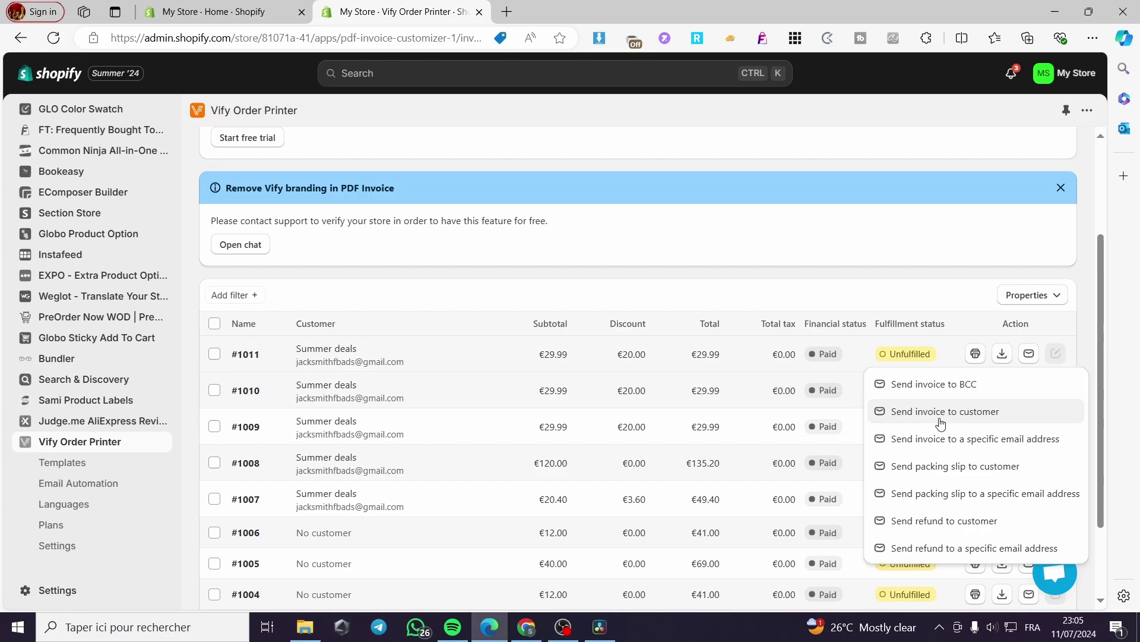
left_click(986, 418)
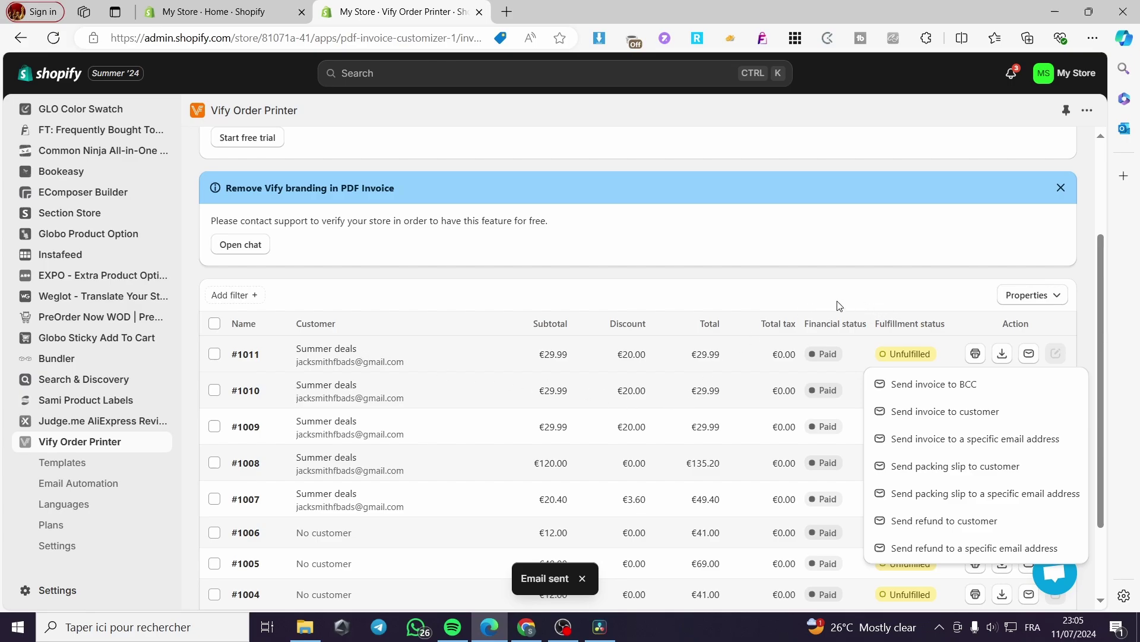
scroll(1099, 268, "up", 3)
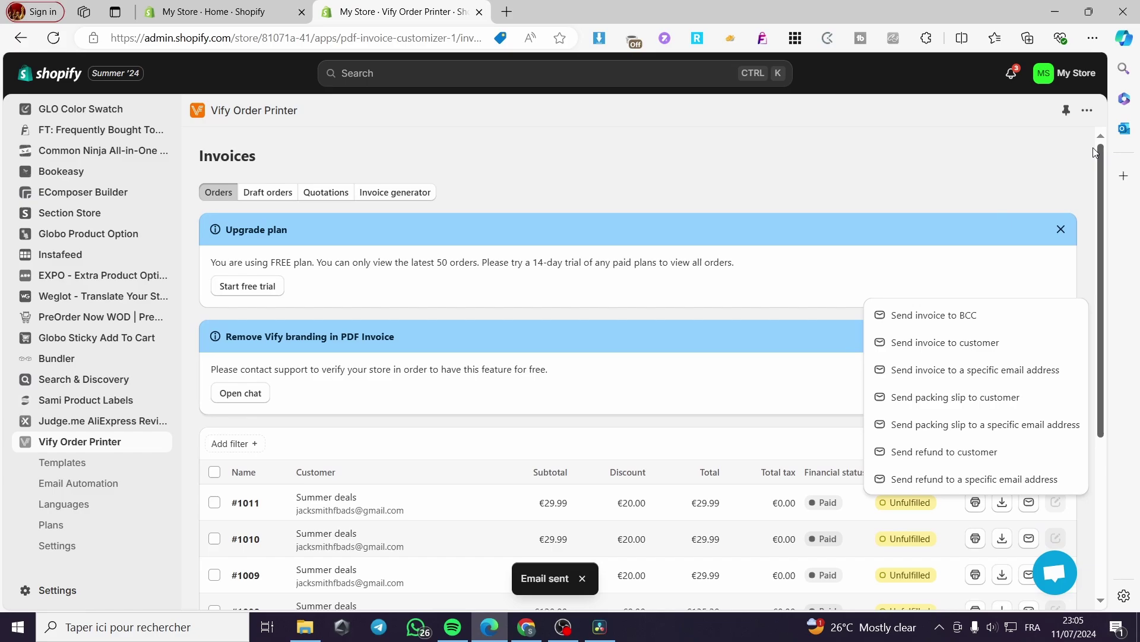